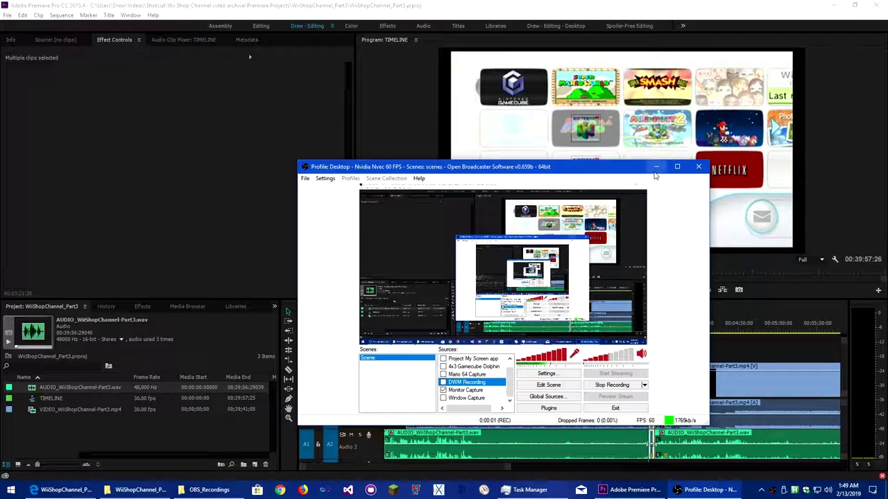
- Minimise the OBS window and scroll the timeline up and down
{"action": "left_click", "coordinate": [656, 167]}
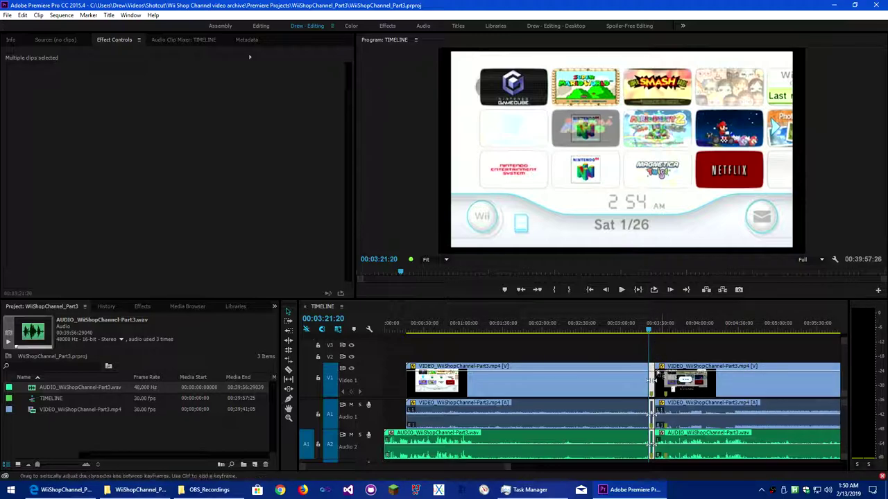
{"action": "scroll", "coordinate": [703, 368], "scroll_direction": "down", "scroll_amount": 5}
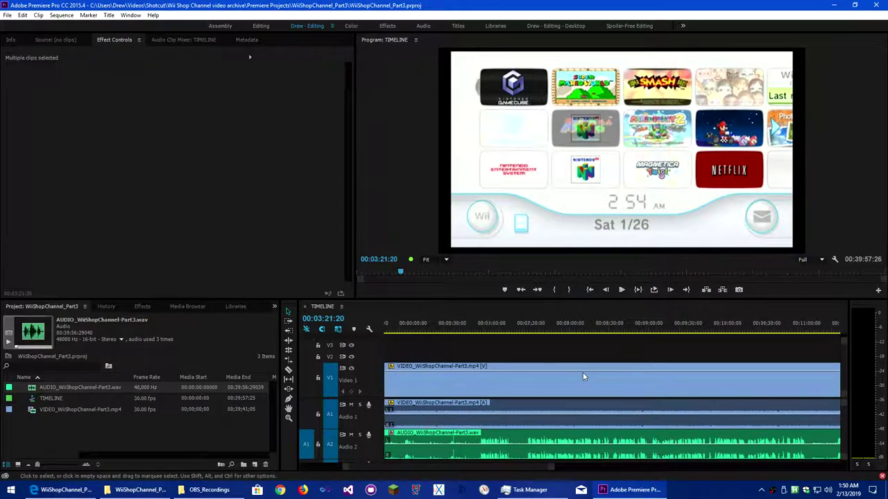
{"action": "scroll", "coordinate": [583, 376], "scroll_direction": "up", "scroll_amount": 5}
{"action": "scroll", "coordinate": [601, 379], "scroll_direction": "down", "scroll_amount": 1}
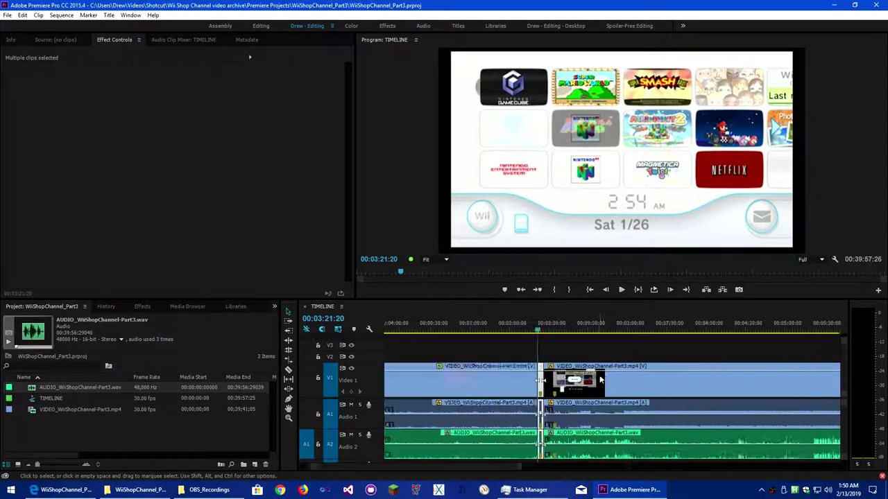
{"action": "scroll", "coordinate": [601, 379], "scroll_direction": "up", "scroll_amount": 3}
{"action": "scroll", "coordinate": [639, 380], "scroll_direction": "down", "scroll_amount": 2}
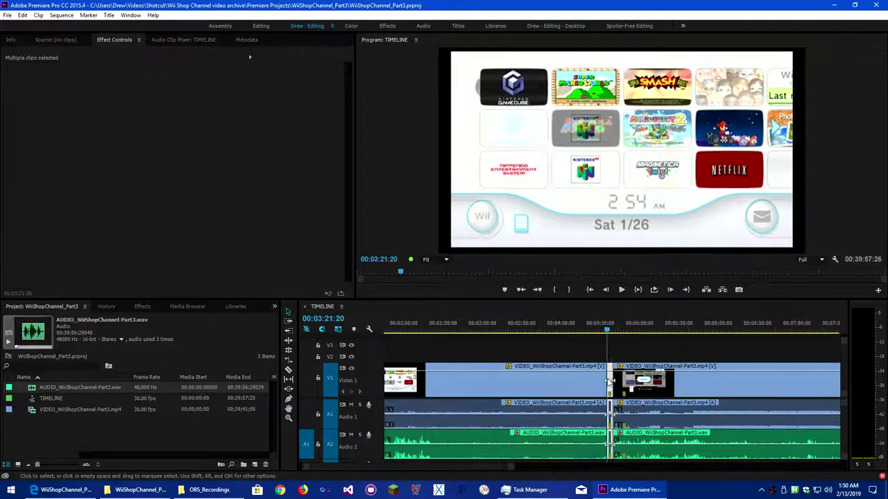
{"action": "scroll", "coordinate": [610, 382], "scroll_direction": "down", "scroll_amount": 7}
{"action": "scroll", "coordinate": [607, 382], "scroll_direction": "up", "scroll_amount": 6}
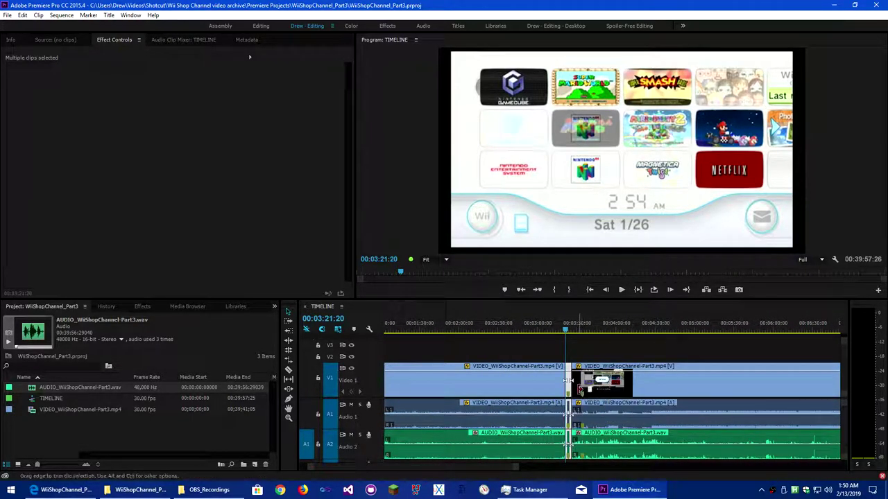
- Drag a clip toward the timeline edge and back, then drag the edit point between clips
{"action": "mouse_move", "coordinate": [568, 370]}
{"action": "left_mouse_down"}
{"action": "mouse_move", "coordinate": [735, 392]}
{"action": "mouse_move", "coordinate": [613, 375]}
{"action": "left_mouse_up"}
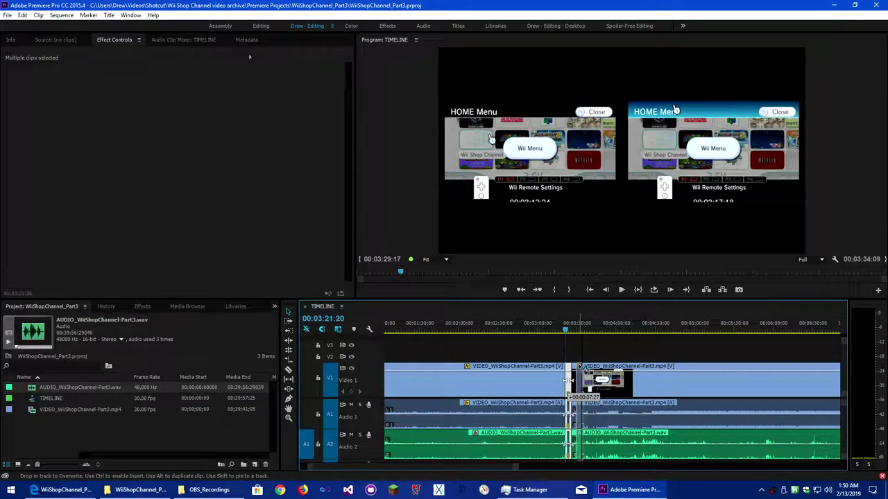
{"action": "left_click_drag", "start_coordinate": [613, 375], "coordinate": [570, 375]}
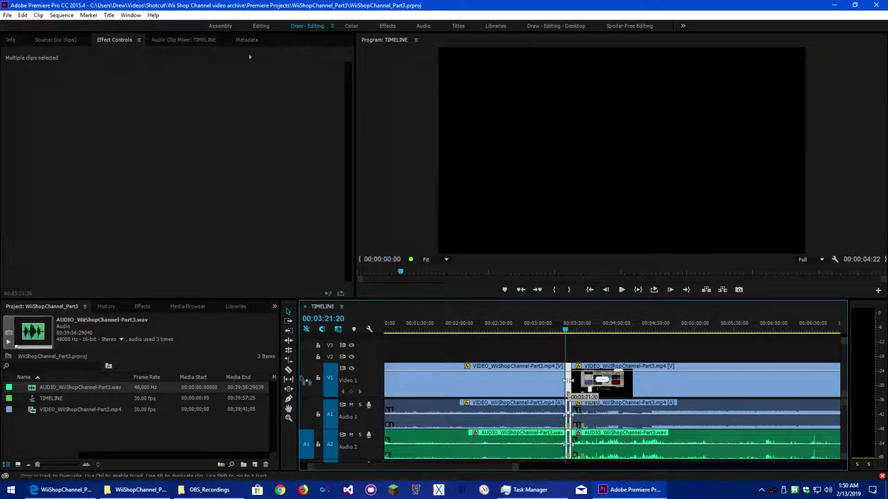
{"action": "mouse_move", "coordinate": [841, 384]}
{"action": "left_mouse_down"}
{"action": "mouse_move", "coordinate": [881, 395]}
{"action": "mouse_move", "coordinate": [567, 382]}
{"action": "left_mouse_up"}
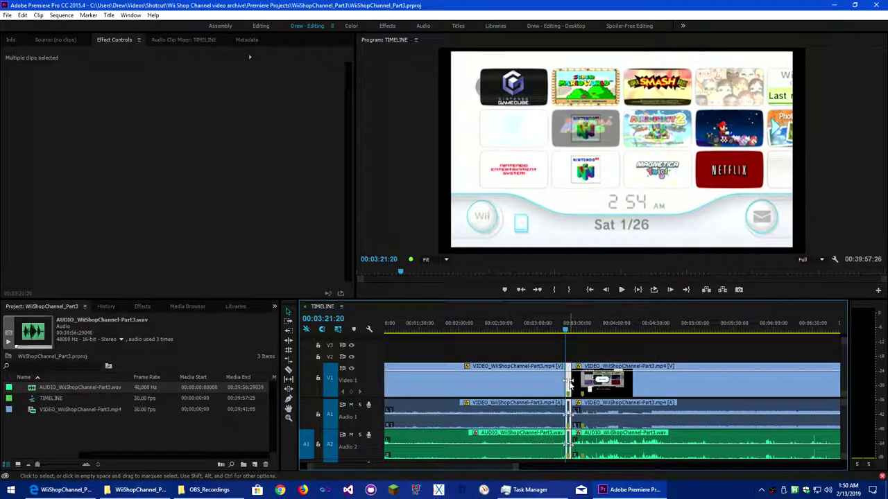
{"action": "right_click", "coordinate": [794, 490]}
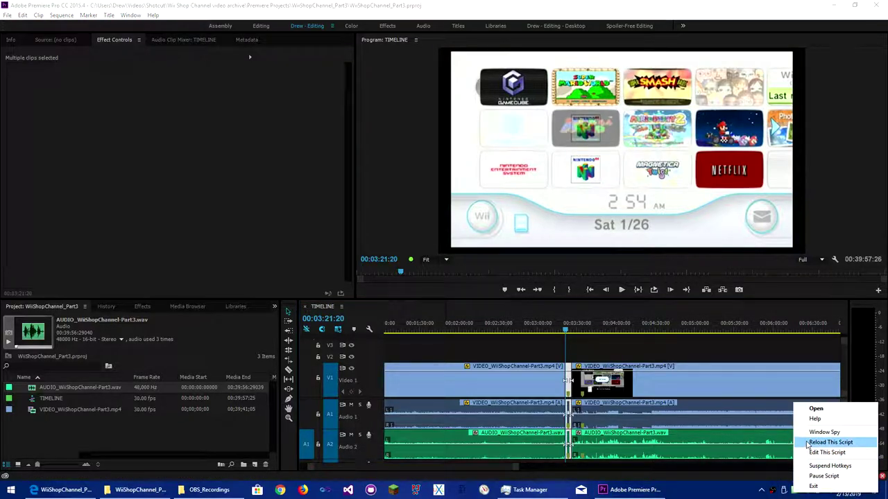
{"action": "left_click", "coordinate": [806, 476]}
{"action": "scroll", "coordinate": [563, 375], "scroll_direction": "down", "scroll_amount": 2}
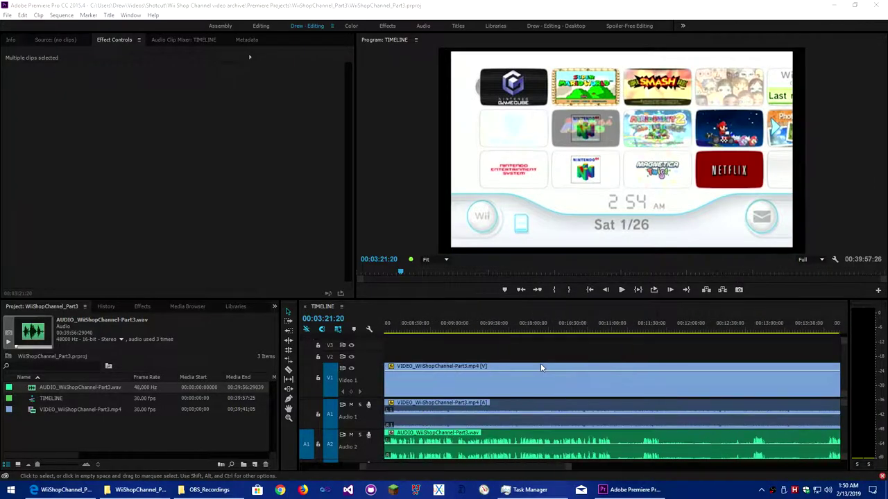
{"action": "scroll", "coordinate": [555, 372], "scroll_direction": "up", "scroll_amount": 3}
{"action": "scroll", "coordinate": [555, 373], "scroll_direction": "down", "scroll_amount": 4}
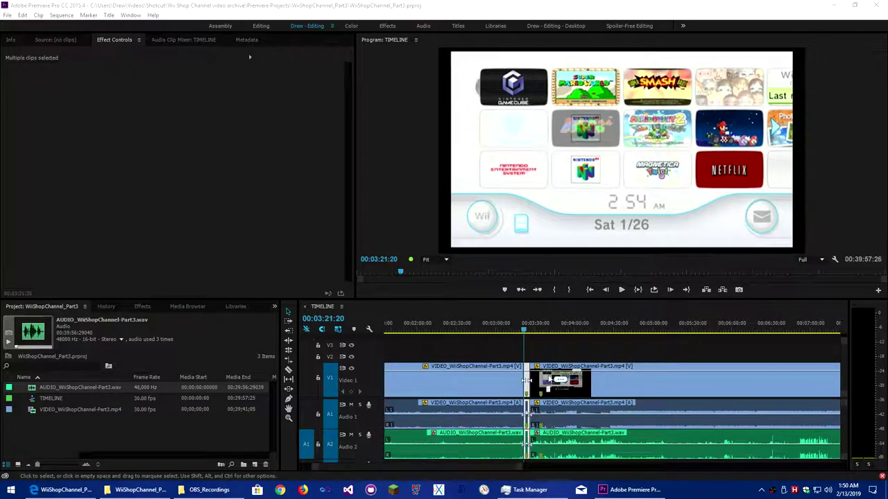
{"action": "right_click", "coordinate": [795, 491]}
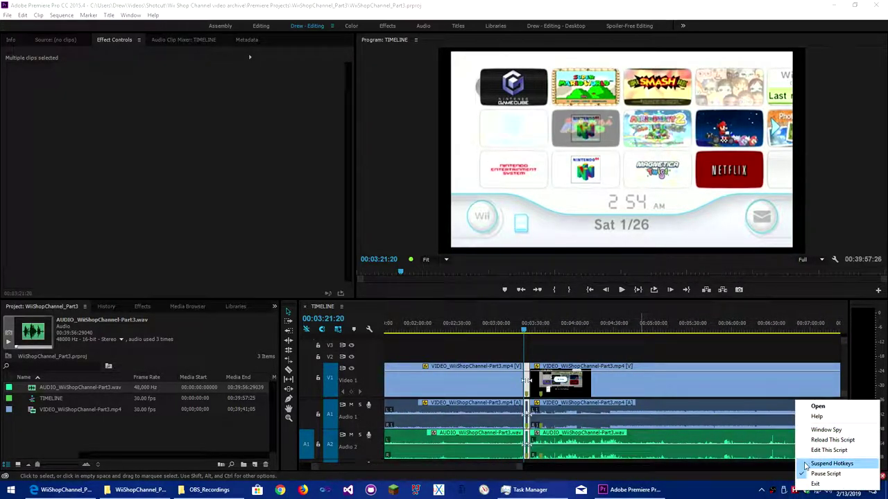
{"action": "left_click", "coordinate": [818, 474]}
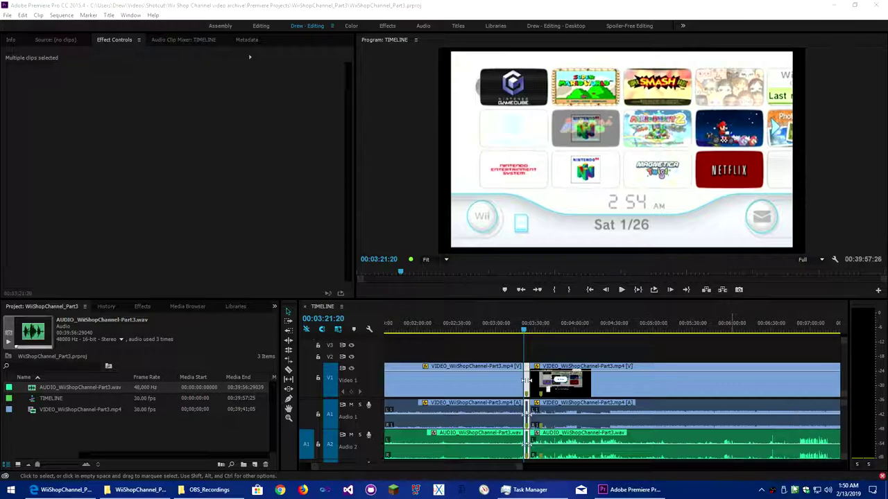
{"action": "right_click", "coordinate": [795, 490]}
{"action": "left_click", "coordinate": [819, 472]}
{"action": "scroll", "coordinate": [652, 418], "scroll_direction": "down", "scroll_amount": 2}
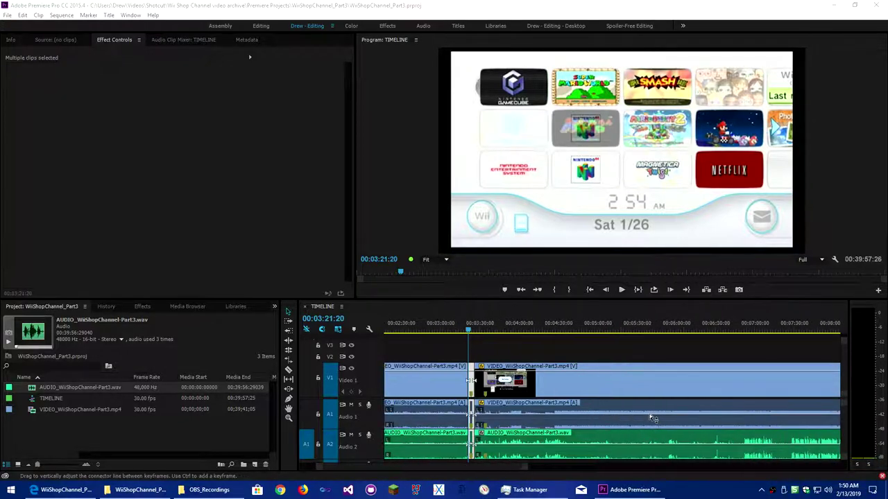
{"action": "scroll", "coordinate": [652, 418], "scroll_direction": "up", "scroll_amount": 1}
{"action": "scroll", "coordinate": [650, 418], "scroll_direction": "up", "scroll_amount": 2}
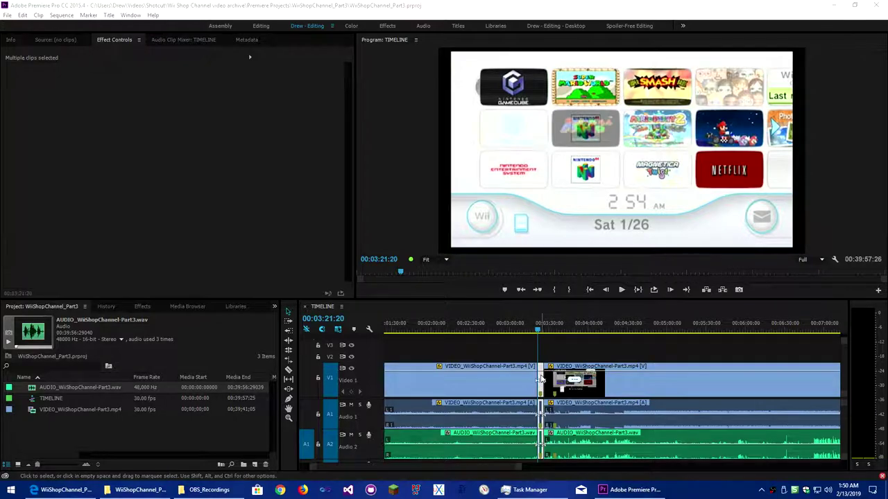
{"action": "left_click_drag", "start_coordinate": [542, 379], "coordinate": [545, 389]}
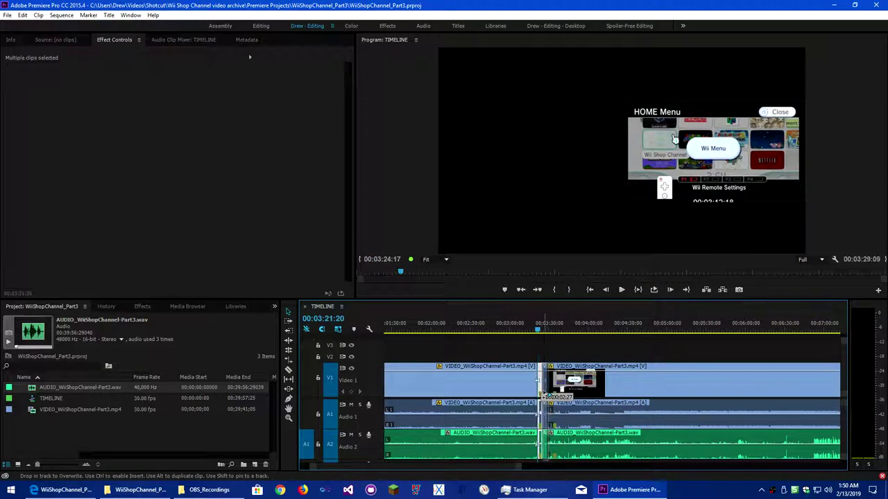
{"action": "left_click_drag", "start_coordinate": [545, 387], "coordinate": [541, 382]}
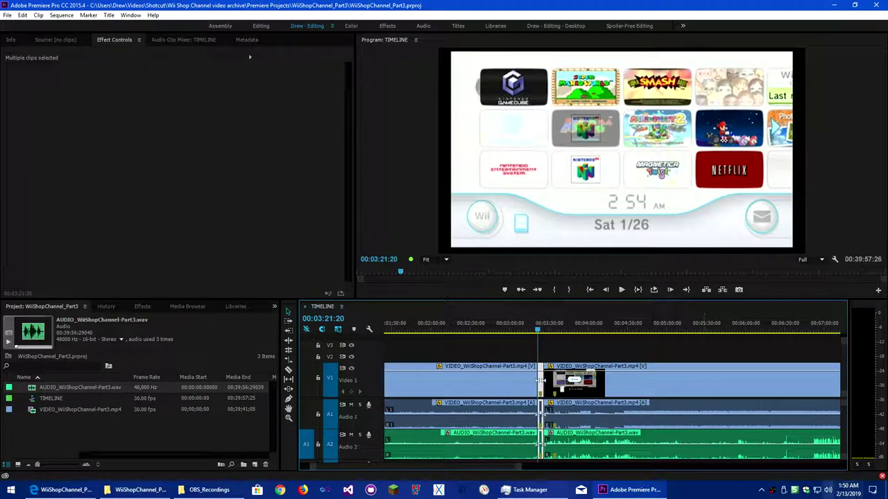
{"action": "right_click", "coordinate": [795, 490]}
{"action": "left_click", "coordinate": [826, 458]}
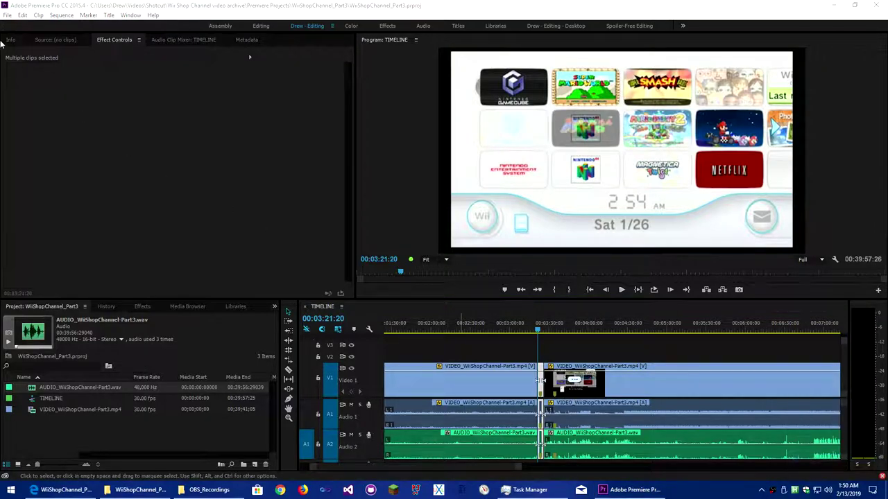
- Check the Timeline panel menu, then open the General page of Edit > Preferences
{"action": "left_click", "coordinate": [22, 16]}
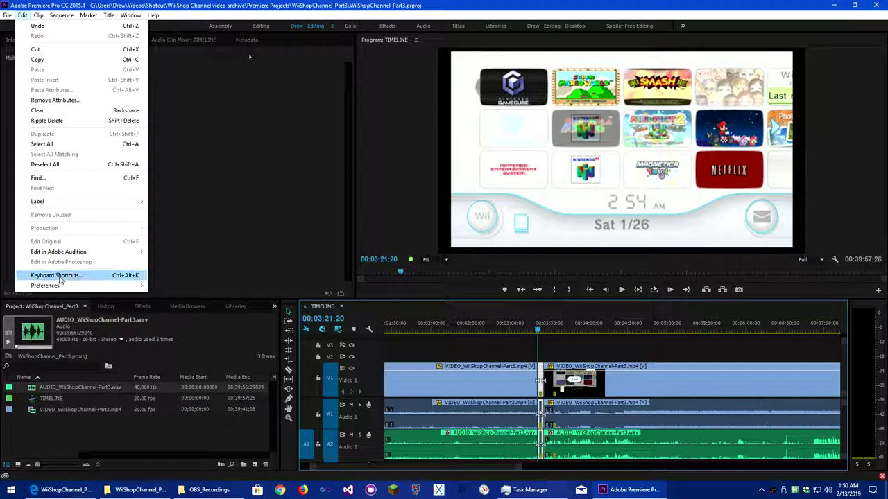
{"action": "mouse_move", "coordinate": [45, 286]}
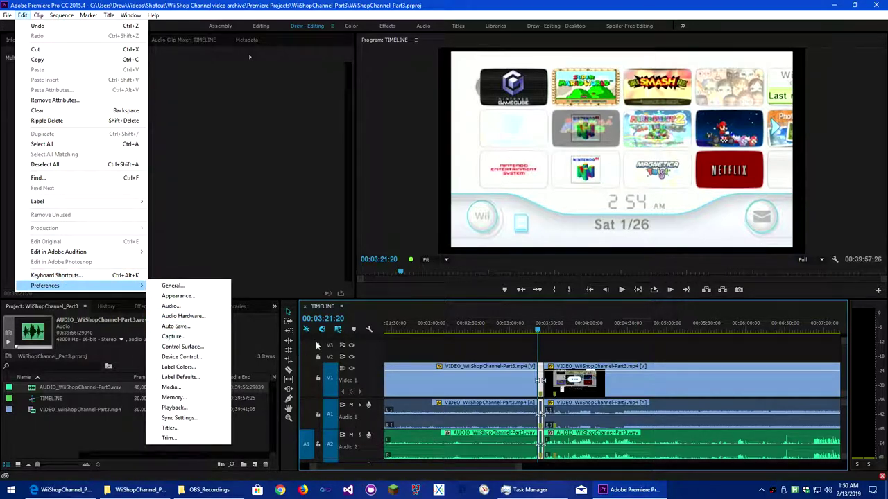
{"action": "left_click", "coordinate": [341, 306]}
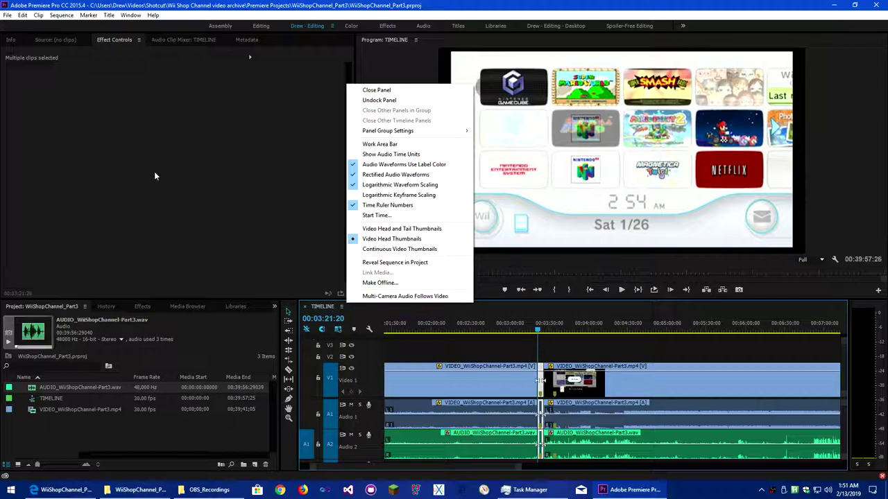
{"action": "left_click", "coordinate": [23, 14]}
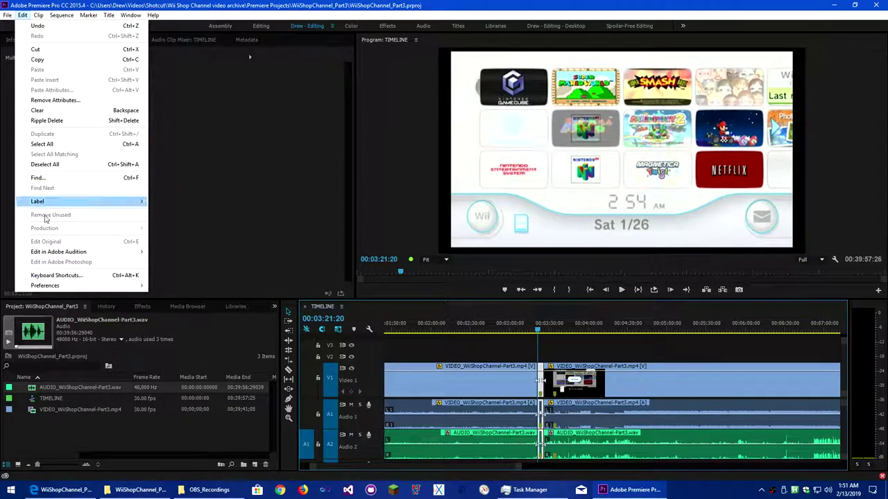
{"action": "mouse_move", "coordinate": [45, 285]}
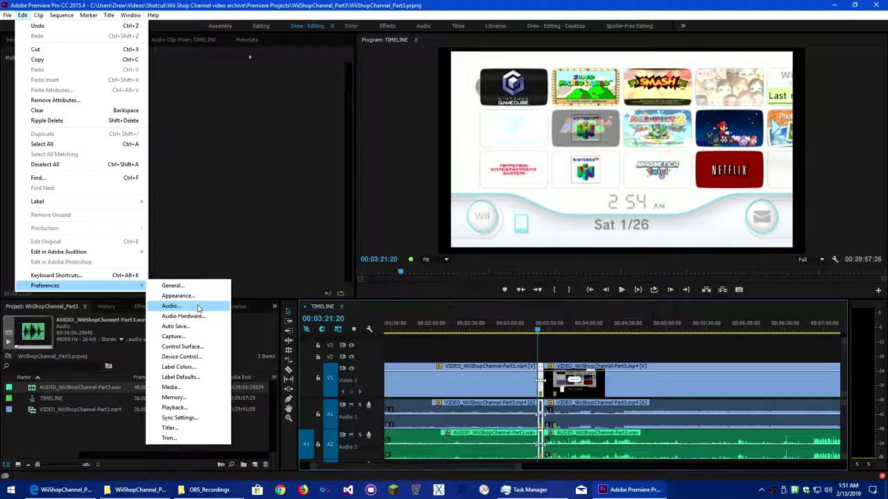
{"action": "left_click", "coordinate": [175, 285]}
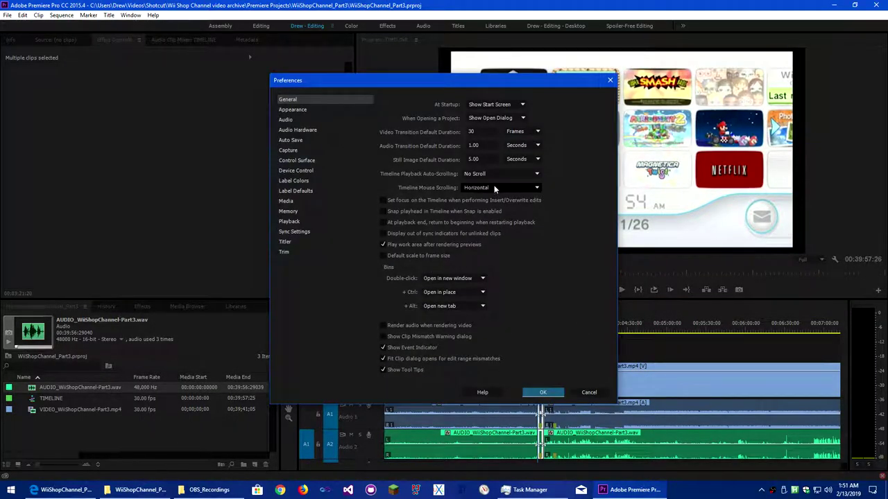
- Set playback auto-scrolling to Smooth Scroll, confirm, and test dragging the edit point
{"action": "left_click", "coordinate": [489, 189]}
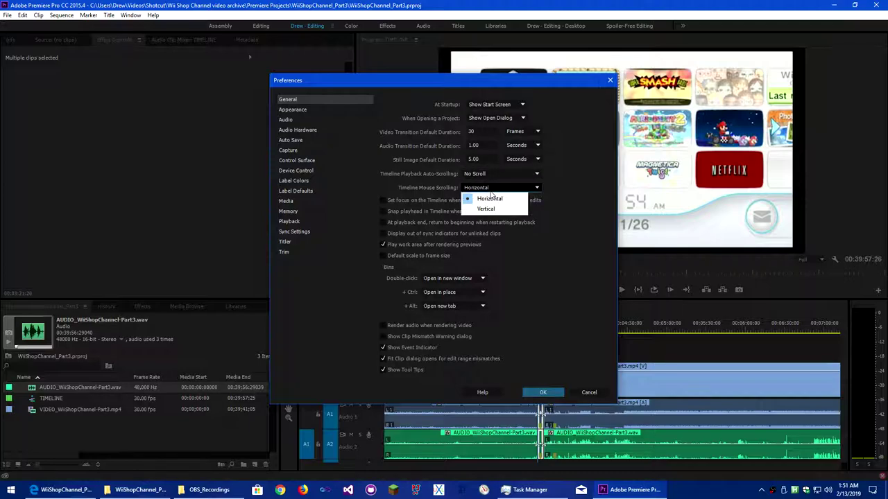
{"action": "left_click", "coordinate": [489, 176]}
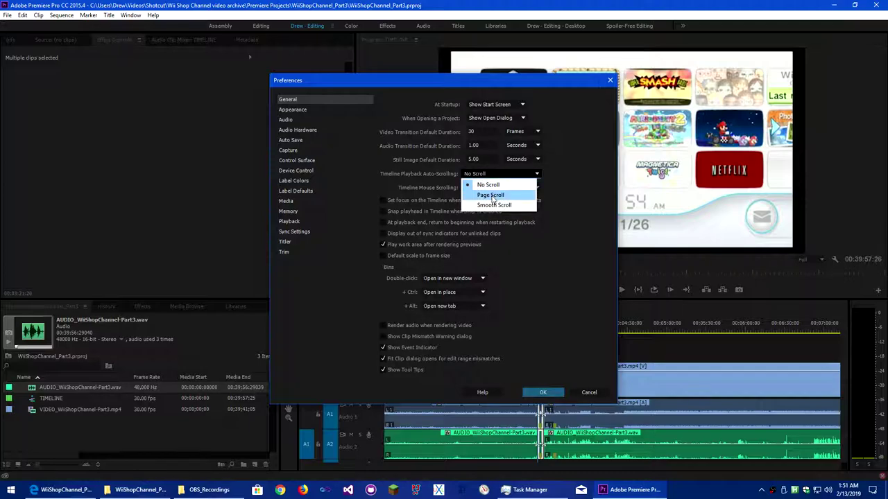
{"action": "left_click", "coordinate": [493, 205]}
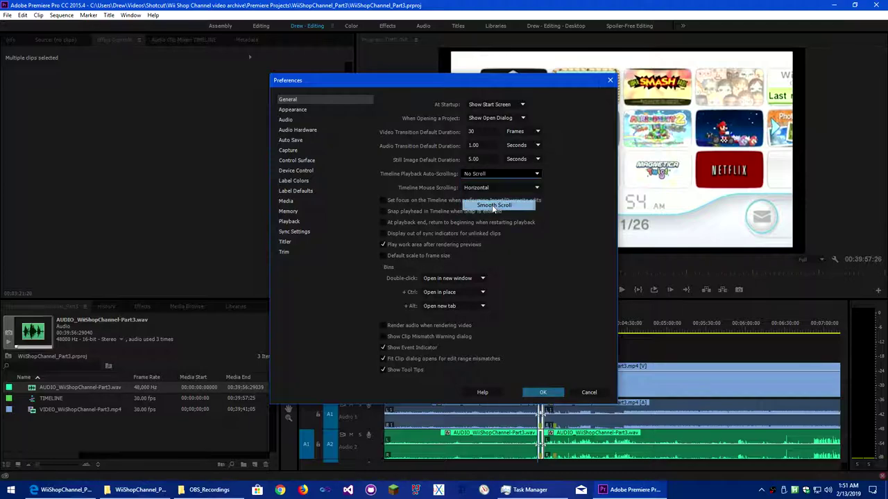
{"action": "left_click", "coordinate": [539, 392]}
{"action": "mouse_move", "coordinate": [541, 380]}
{"action": "left_mouse_down"}
{"action": "mouse_move", "coordinate": [885, 394]}
{"action": "mouse_move", "coordinate": [547, 409]}
{"action": "left_mouse_up"}
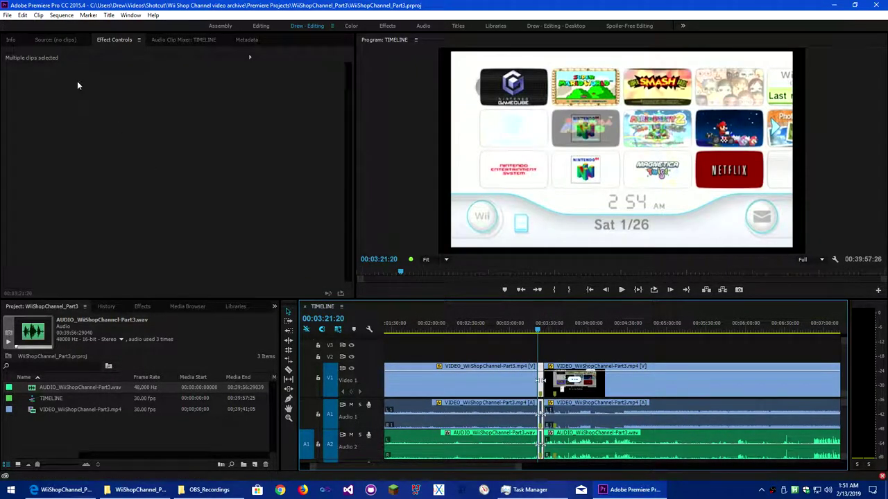
- Change playback auto-scrolling to Page Scroll in General preferences and retest the cut
{"action": "left_click", "coordinate": [24, 16]}
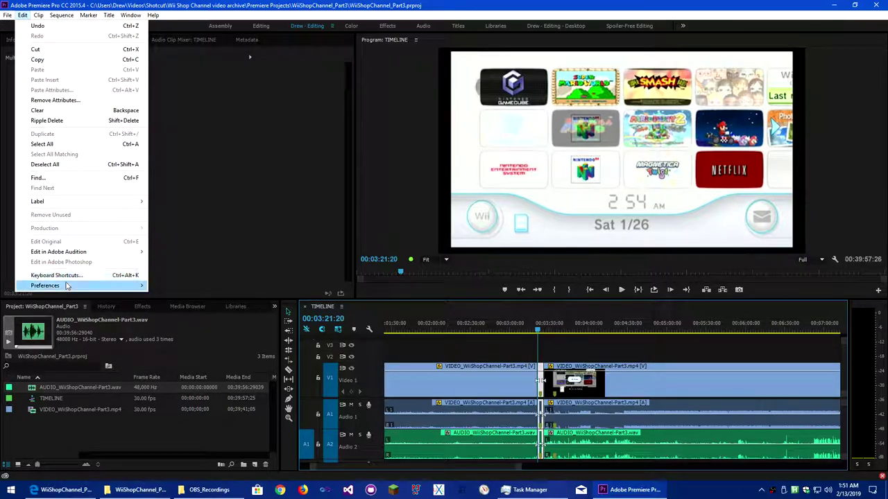
{"action": "left_click", "coordinate": [163, 286]}
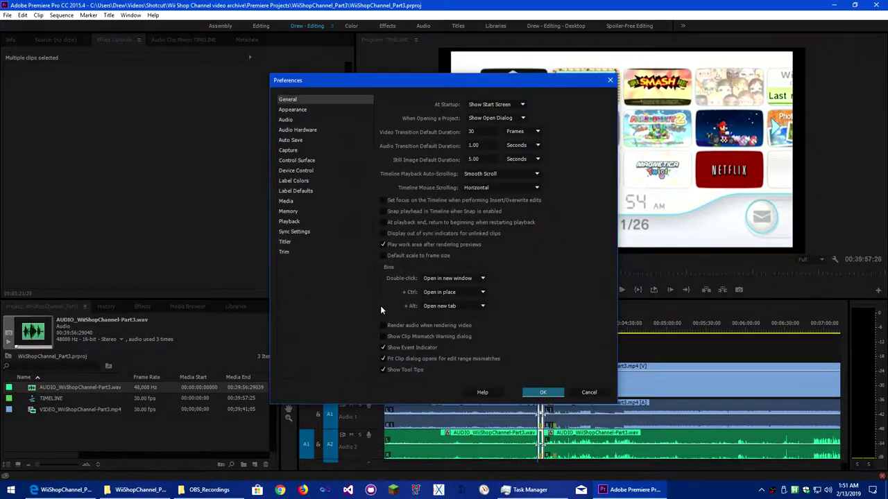
{"action": "left_click", "coordinate": [484, 174]}
{"action": "left_click", "coordinate": [487, 194]}
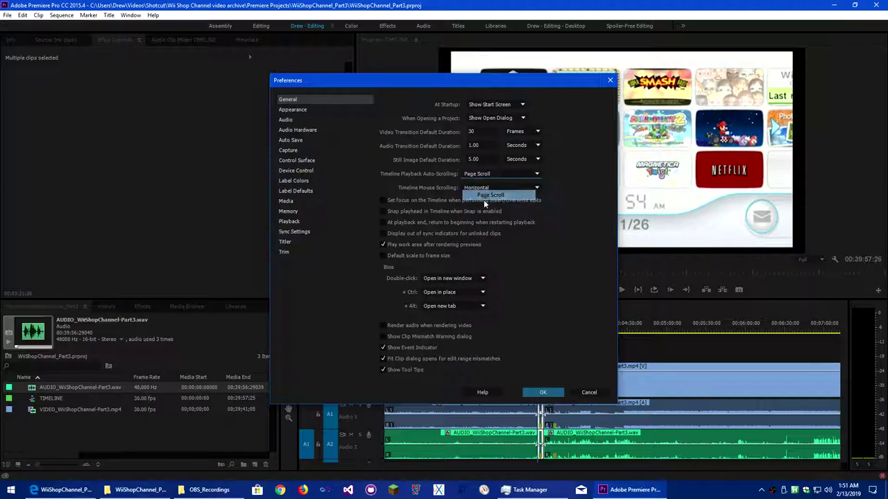
{"action": "left_click", "coordinate": [540, 392]}
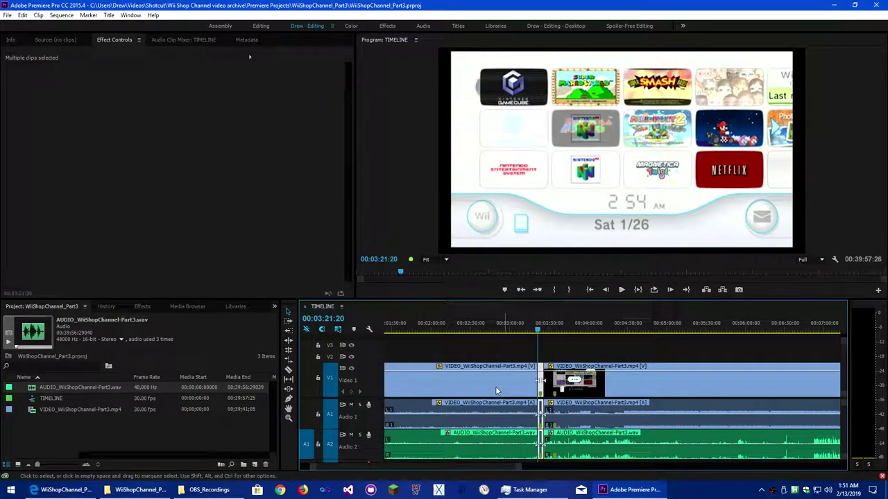
{"action": "left_click", "coordinate": [541, 380]}
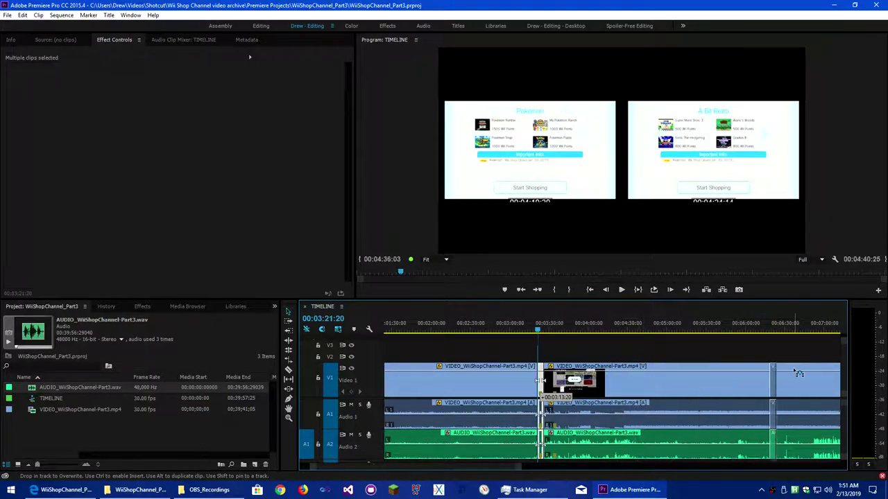
- Drag the cut right and back to test auto-scroll, leaving it in place
{"action": "left_click_drag", "start_coordinate": [541, 380], "coordinate": [540, 380]}
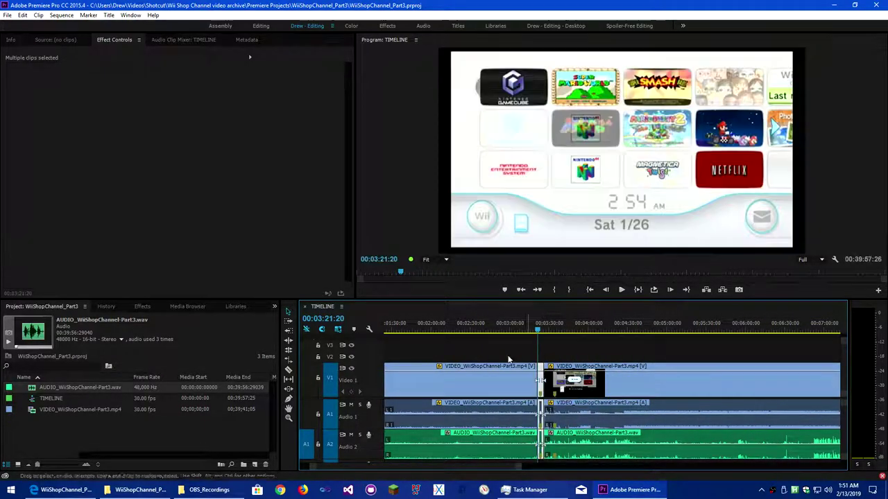
{"action": "left_click", "coordinate": [23, 16]}
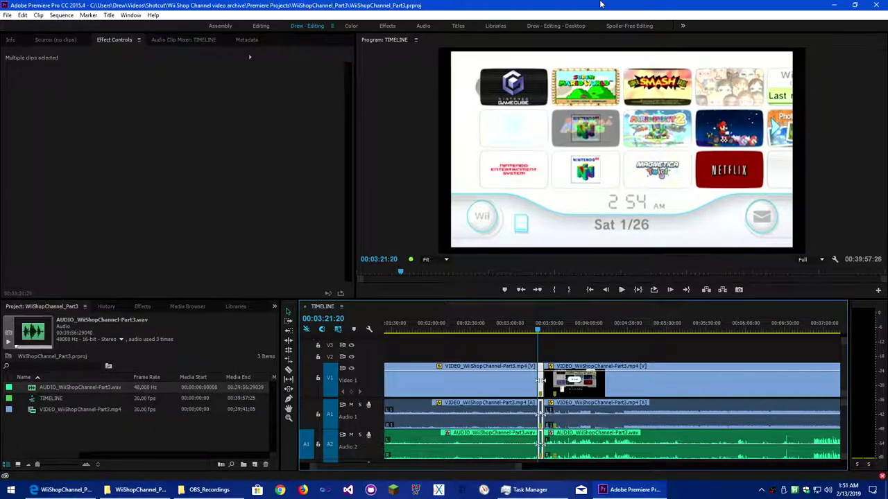
{"action": "left_click", "coordinate": [485, 290]}
{"action": "left_click_drag", "start_coordinate": [540, 382], "coordinate": [628, 418]}
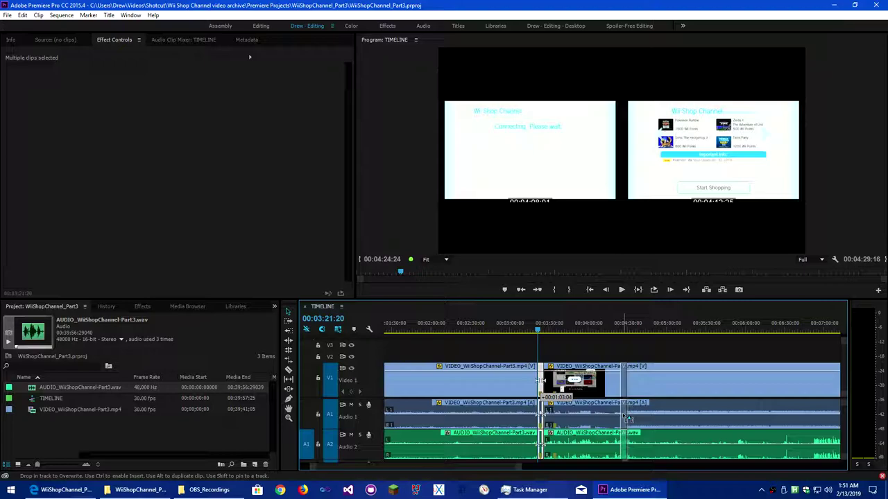
{"action": "left_click_drag", "start_coordinate": [628, 418], "coordinate": [541, 389]}
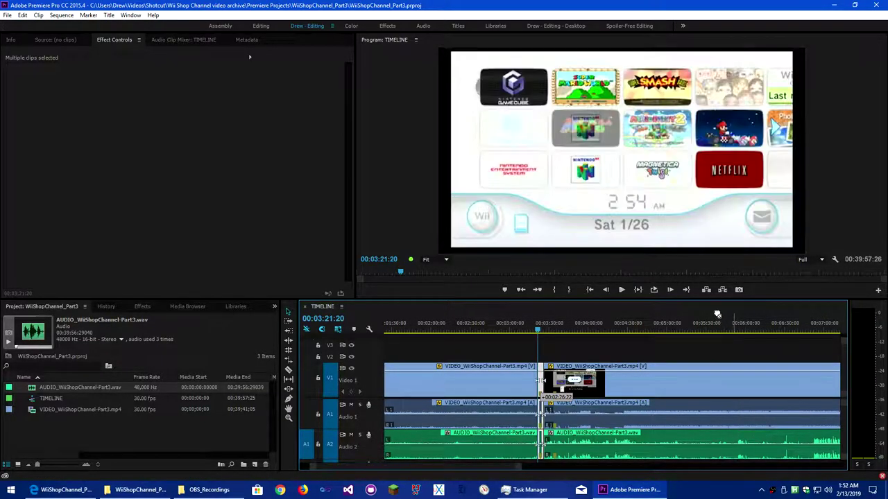
{"action": "mouse_move", "coordinate": [540, 409]}
{"action": "left_mouse_down"}
{"action": "mouse_move", "coordinate": [583, 411]}
{"action": "mouse_move", "coordinate": [543, 405]}
{"action": "left_mouse_up"}
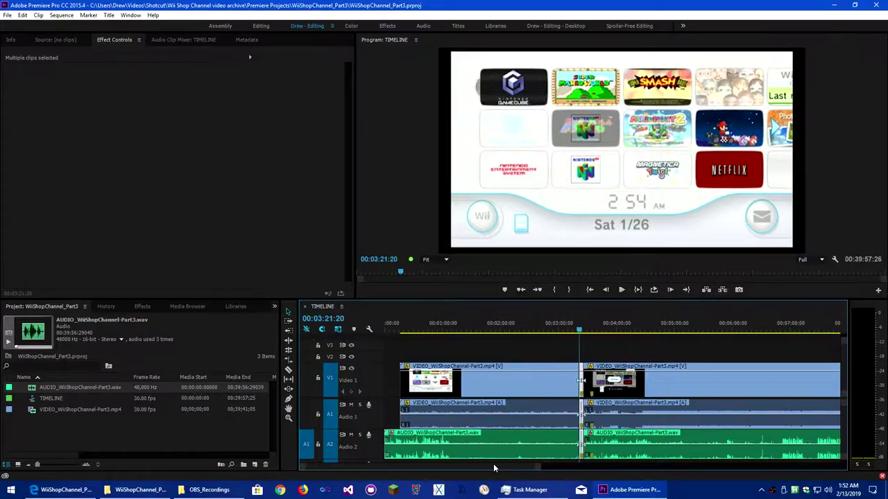
- Zoom the timeline out, push the cut past the right edge, then abandon the trim
{"action": "scroll", "coordinate": [494, 469], "scroll_direction": "down", "scroll_amount": 2}
{"action": "scroll", "coordinate": [494, 468], "scroll_direction": "down", "scroll_amount": 2}
{"action": "scroll", "coordinate": [499, 470], "scroll_direction": "down", "scroll_amount": 2}
{"action": "scroll", "coordinate": [502, 470], "scroll_direction": "down", "scroll_amount": 1}
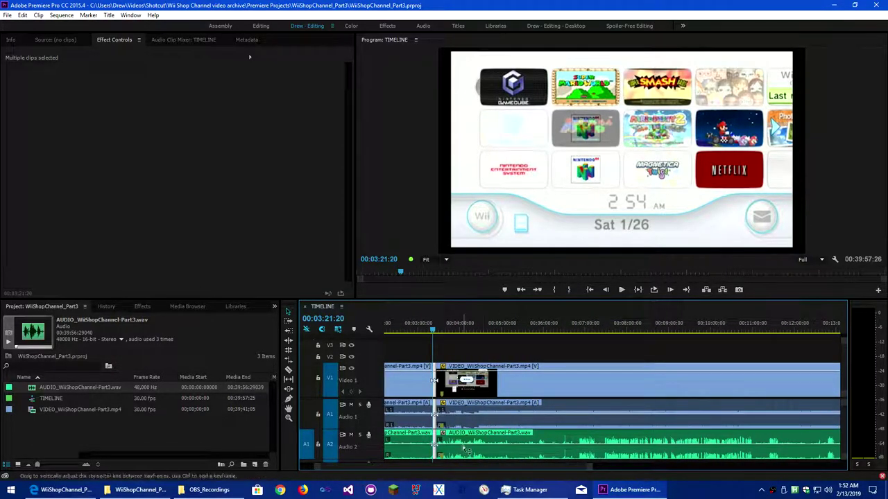
{"action": "mouse_move", "coordinate": [437, 441]}
{"action": "left_mouse_down"}
{"action": "mouse_move", "coordinate": [885, 445]}
{"action": "mouse_move", "coordinate": [884, 477]}
{"action": "left_mouse_up"}
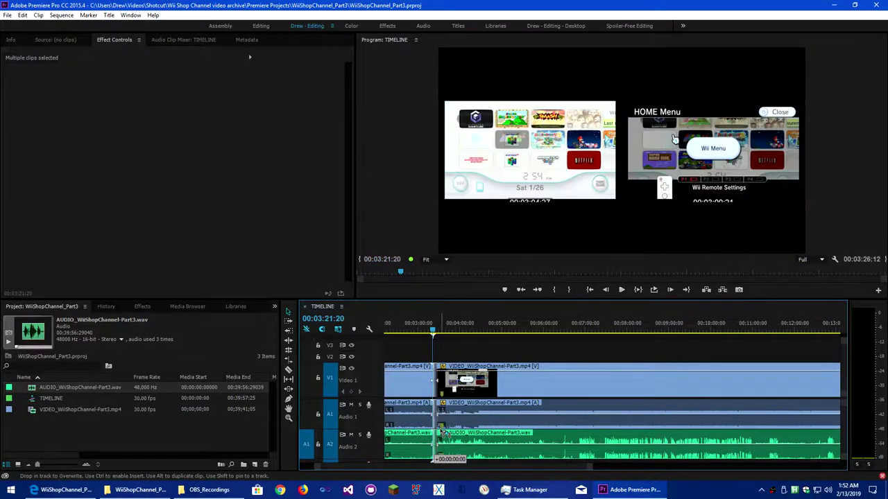
{"action": "left_click_drag", "start_coordinate": [872, 409], "coordinate": [441, 430]}
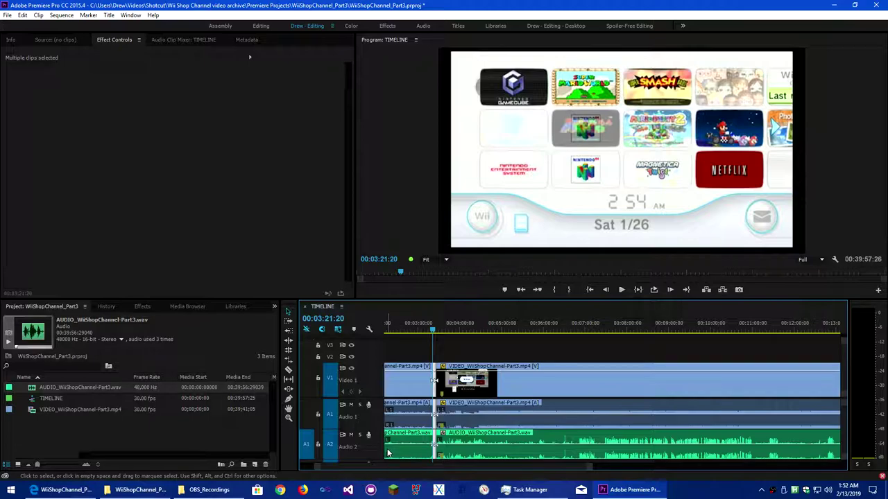
- Try shifting the cut about two seconds earlier, then show the empty Source monitor
{"action": "left_click", "coordinate": [22, 15]}
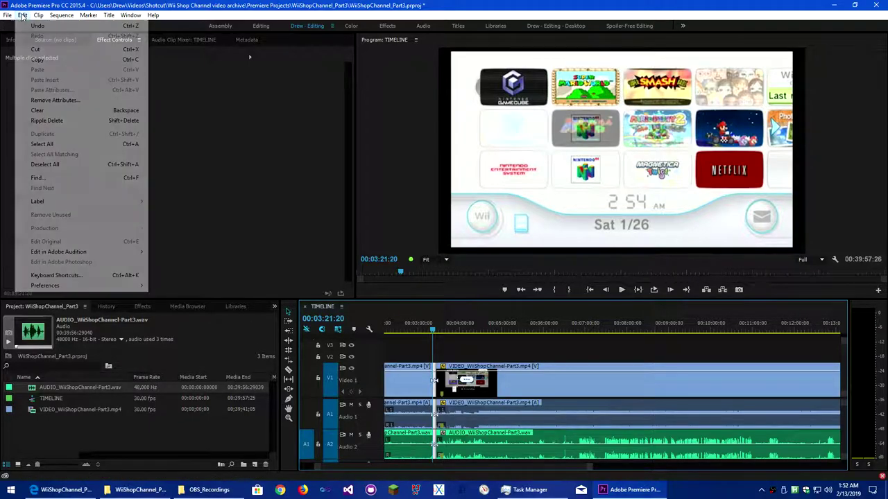
{"action": "left_click", "coordinate": [192, 166]}
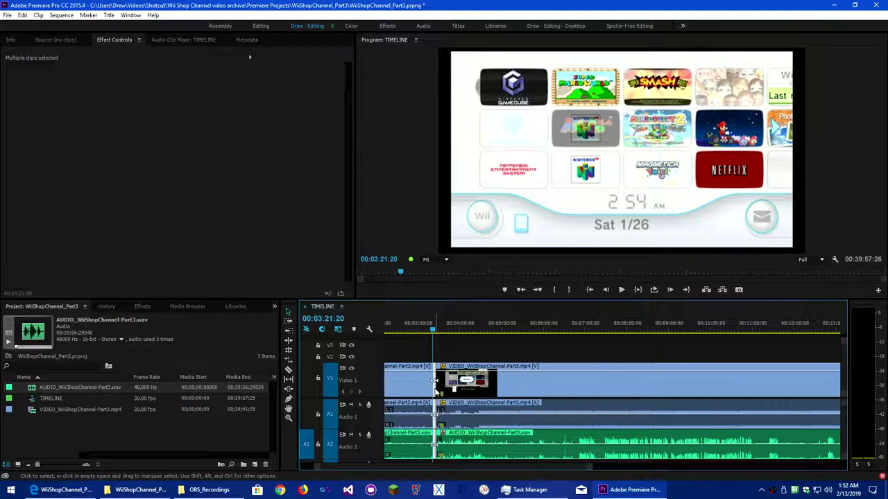
{"action": "left_click_drag", "start_coordinate": [430, 392], "coordinate": [286, 221]}
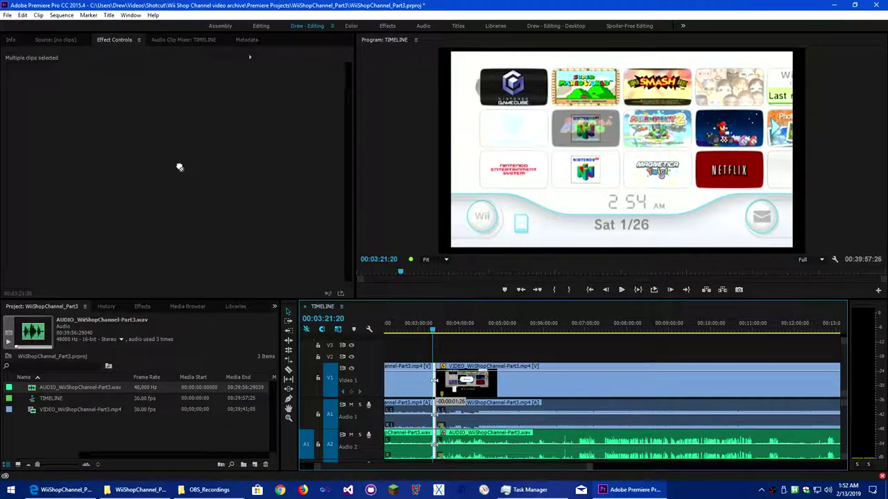
{"action": "left_click", "coordinate": [53, 42]}
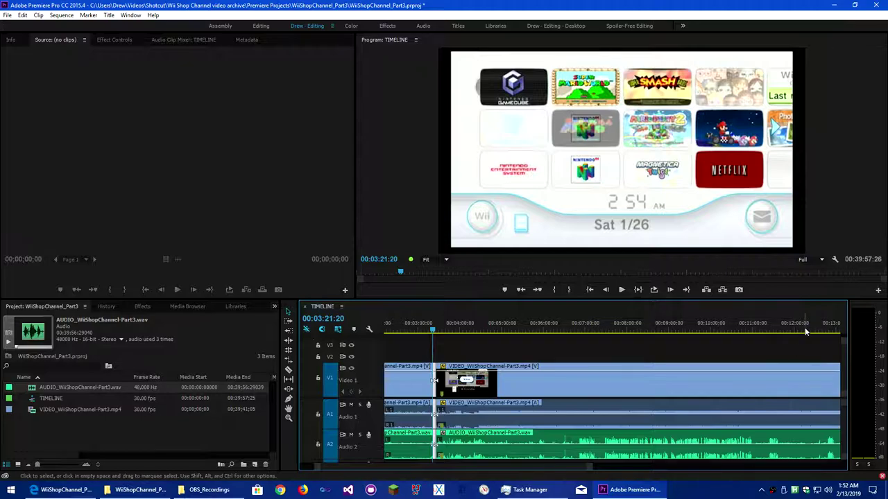
- Close the Program Monitor settings menu and open Edit > Keyboard Shortcuts
{"action": "left_click", "coordinate": [836, 260]}
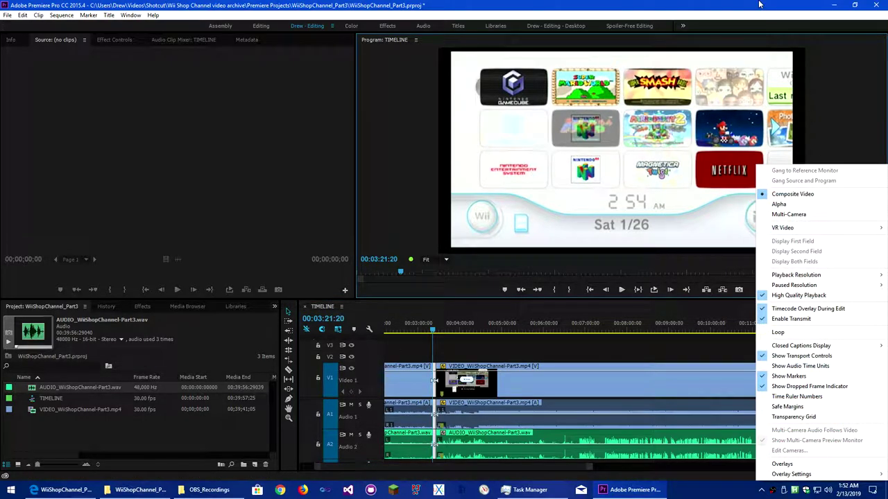
{"action": "left_click", "coordinate": [700, 45]}
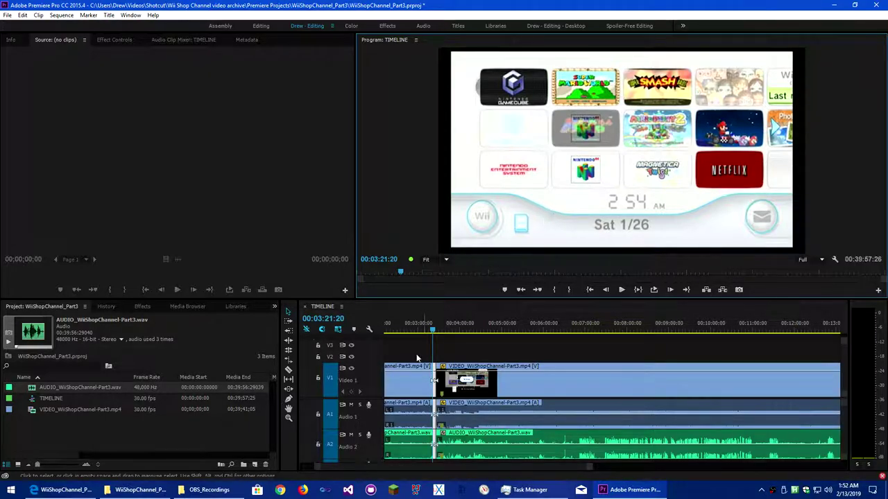
{"action": "left_click", "coordinate": [32, 17]}
{"action": "mouse_move", "coordinate": [22, 15]}
{"action": "left_click", "coordinate": [59, 275]}
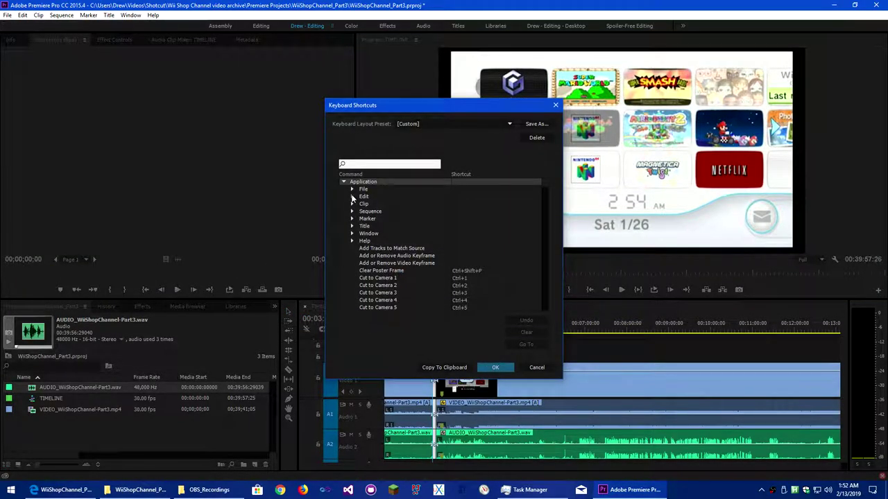
- Expand the Clip commands in the shortcuts list and scroll down through them
{"action": "left_click", "coordinate": [353, 204]}
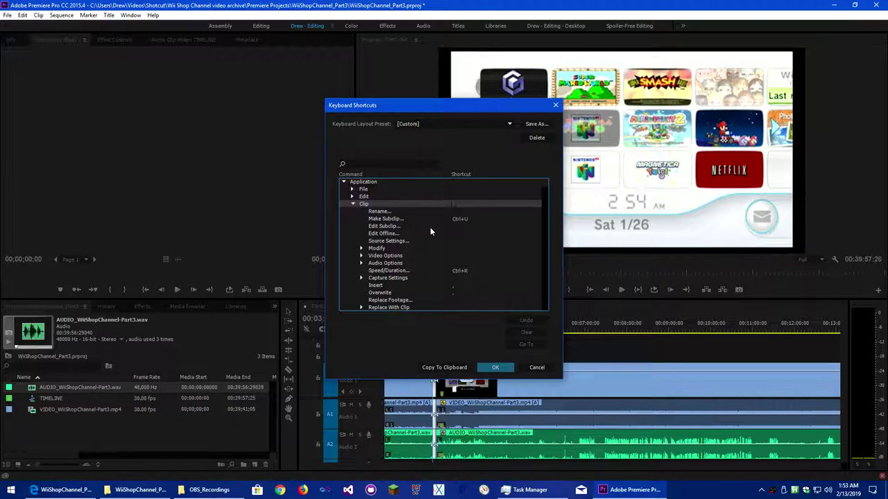
{"action": "scroll", "coordinate": [430, 229], "scroll_direction": "down", "scroll_amount": 2}
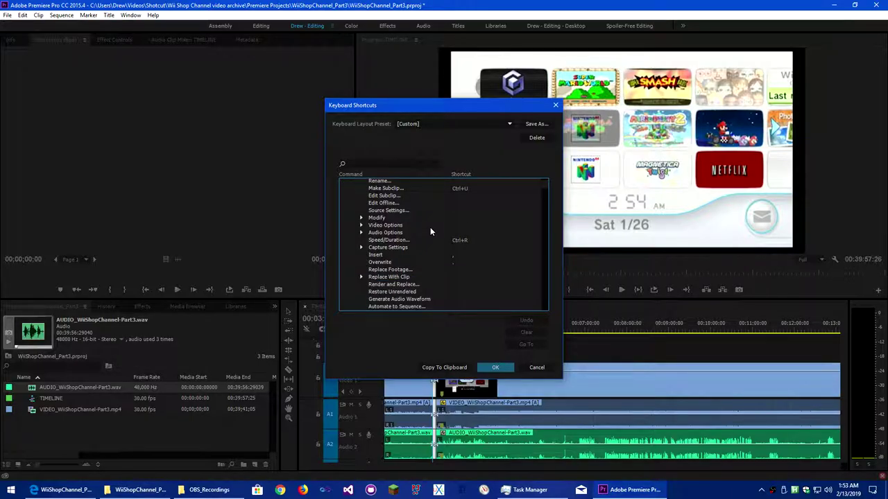
{"action": "scroll", "coordinate": [430, 231], "scroll_direction": "down", "scroll_amount": 2}
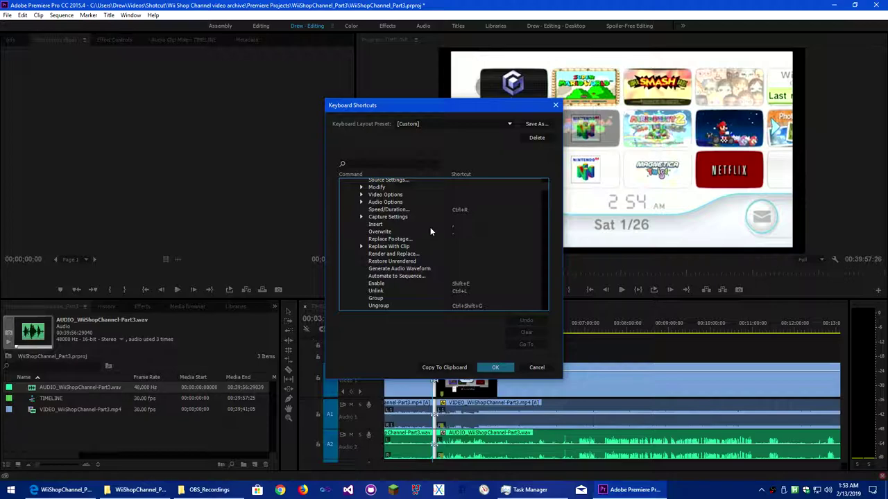
{"action": "scroll", "coordinate": [430, 231], "scroll_direction": "down", "scroll_amount": 2}
{"action": "scroll", "coordinate": [430, 227], "scroll_direction": "down", "scroll_amount": 2}
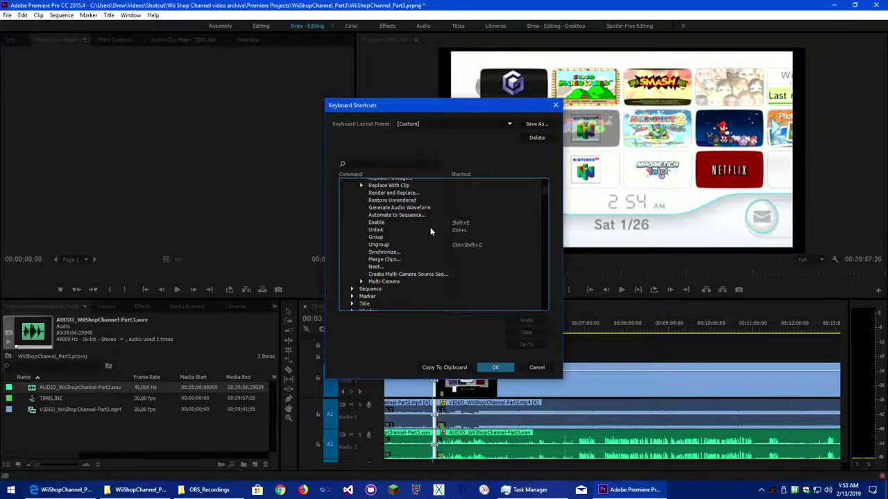
{"action": "scroll", "coordinate": [430, 229], "scroll_direction": "down", "scroll_amount": 4}
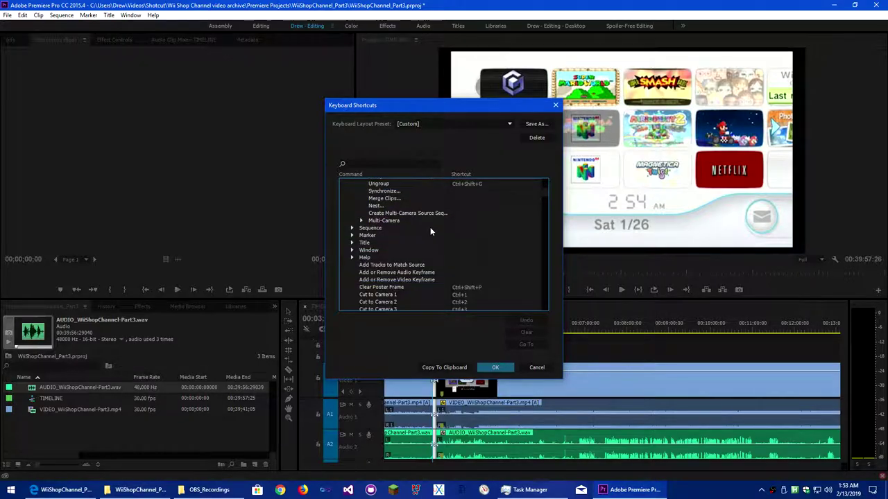
- Expand the Sequence commands and scroll down the list to the Panels group
{"action": "left_click", "coordinate": [353, 228]}
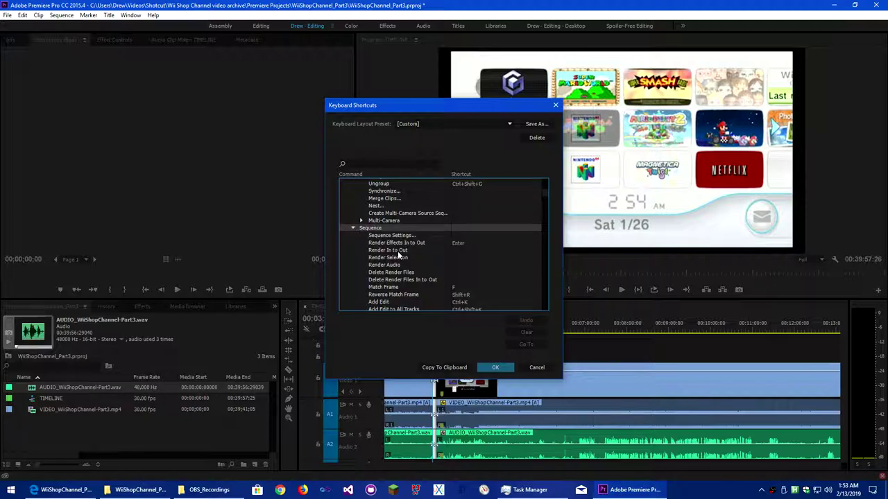
{"action": "scroll", "coordinate": [399, 252], "scroll_direction": "down", "scroll_amount": 1}
{"action": "scroll", "coordinate": [399, 252], "scroll_direction": "down", "scroll_amount": 1}
{"action": "scroll", "coordinate": [401, 254], "scroll_direction": "down", "scroll_amount": 1}
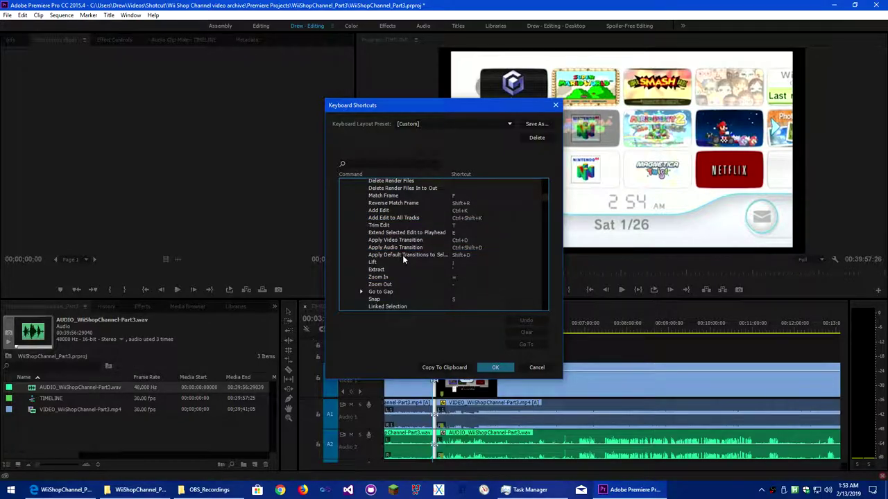
{"action": "scroll", "coordinate": [402, 256], "scroll_direction": "down", "scroll_amount": 1}
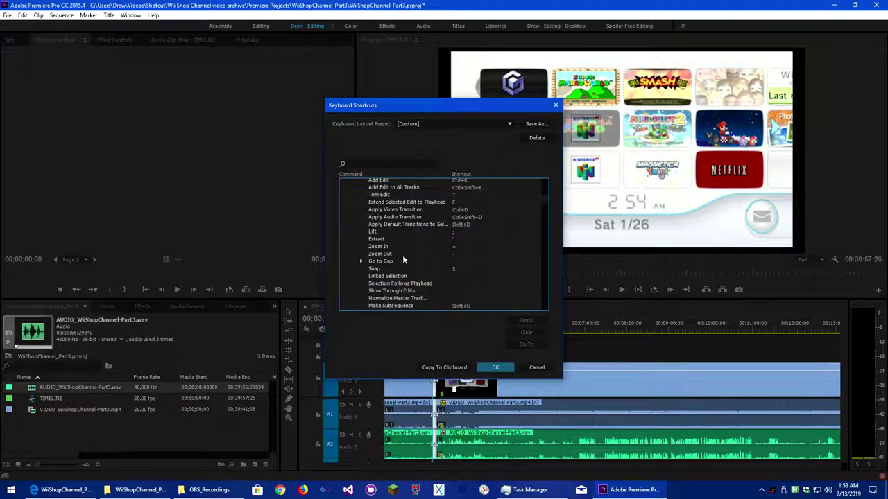
{"action": "scroll", "coordinate": [403, 256], "scroll_direction": "down", "scroll_amount": 1}
{"action": "scroll", "coordinate": [402, 258], "scroll_direction": "down", "scroll_amount": 2}
{"action": "scroll", "coordinate": [402, 258], "scroll_direction": "down", "scroll_amount": 3}
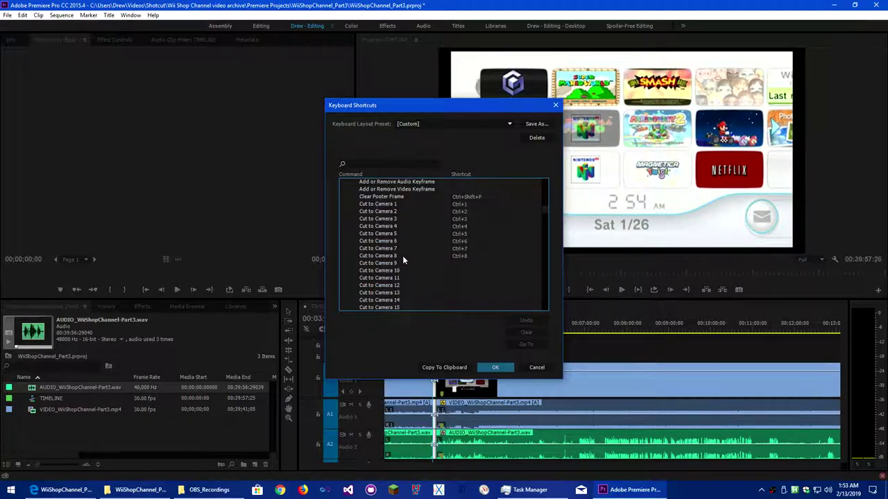
{"action": "scroll", "coordinate": [402, 258], "scroll_direction": "down", "scroll_amount": 3}
{"action": "scroll", "coordinate": [402, 258], "scroll_direction": "down", "scroll_amount": 3}
{"action": "scroll", "coordinate": [402, 260], "scroll_direction": "down", "scroll_amount": 3}
{"action": "scroll", "coordinate": [402, 260], "scroll_direction": "down", "scroll_amount": 3}
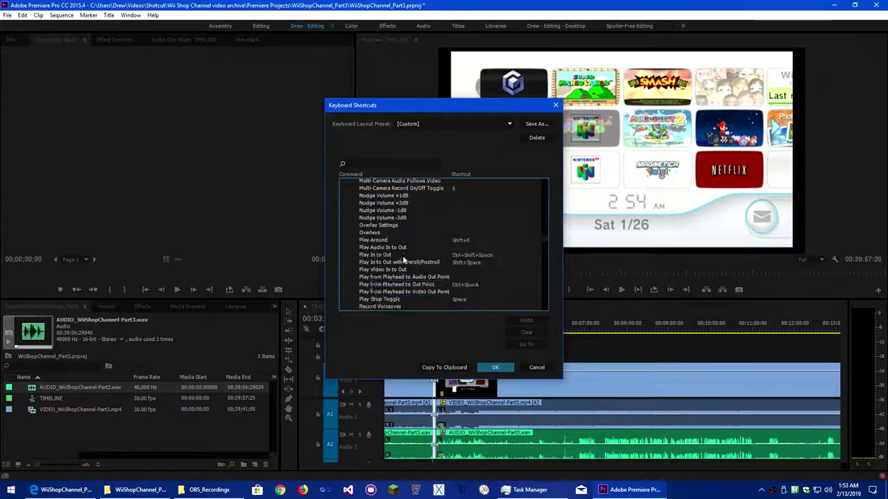
{"action": "scroll", "coordinate": [402, 259], "scroll_direction": "down", "scroll_amount": 3}
{"action": "scroll", "coordinate": [403, 260], "scroll_direction": "down", "scroll_amount": 3}
{"action": "scroll", "coordinate": [402, 259], "scroll_direction": "down", "scroll_amount": 5}
{"action": "scroll", "coordinate": [403, 259], "scroll_direction": "down", "scroll_amount": 3}
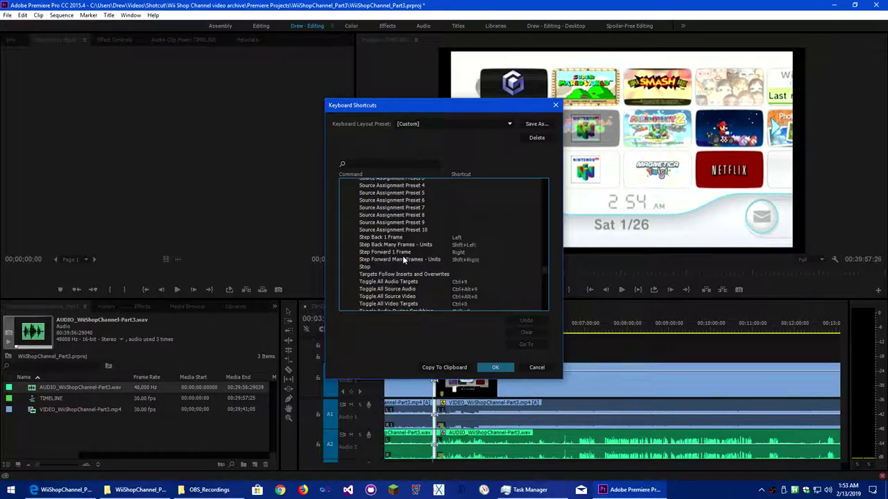
{"action": "scroll", "coordinate": [403, 259], "scroll_direction": "down", "scroll_amount": 3}
{"action": "scroll", "coordinate": [402, 259], "scroll_direction": "down", "scroll_amount": 3}
{"action": "scroll", "coordinate": [403, 257], "scroll_direction": "down", "scroll_amount": 3}
{"action": "scroll", "coordinate": [403, 256], "scroll_direction": "down", "scroll_amount": 3}
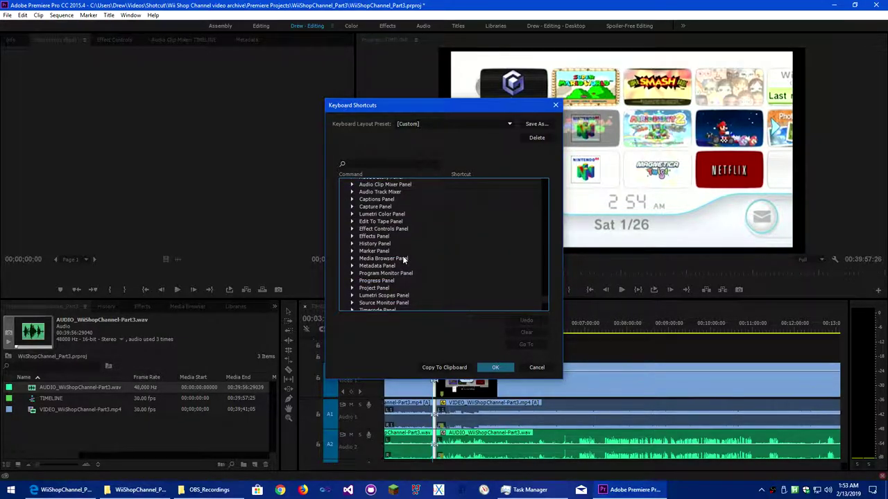
{"action": "scroll", "coordinate": [402, 255], "scroll_direction": "up", "scroll_amount": 1}
{"action": "scroll", "coordinate": [402, 259], "scroll_direction": "down", "scroll_amount": 1}
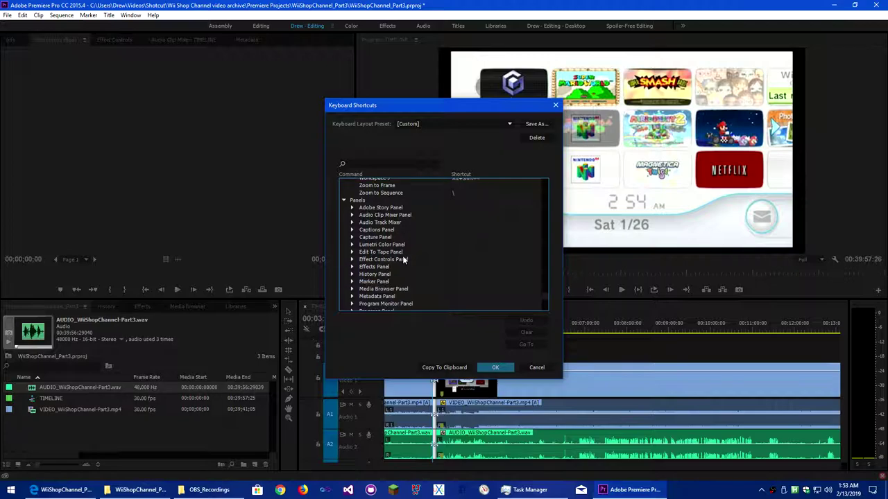
{"action": "scroll", "coordinate": [402, 259], "scroll_direction": "down", "scroll_amount": 3}
{"action": "scroll", "coordinate": [402, 259], "scroll_direction": "up", "scroll_amount": 2}
{"action": "scroll", "coordinate": [403, 258], "scroll_direction": "up", "scroll_amount": 1}
{"action": "scroll", "coordinate": [402, 255], "scroll_direction": "down", "scroll_amount": 2}
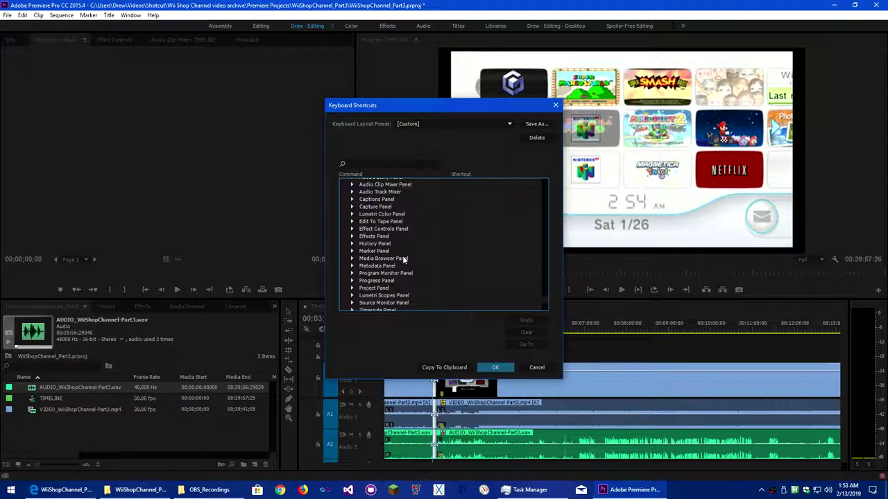
{"action": "scroll", "coordinate": [402, 255], "scroll_direction": "down", "scroll_amount": 2}
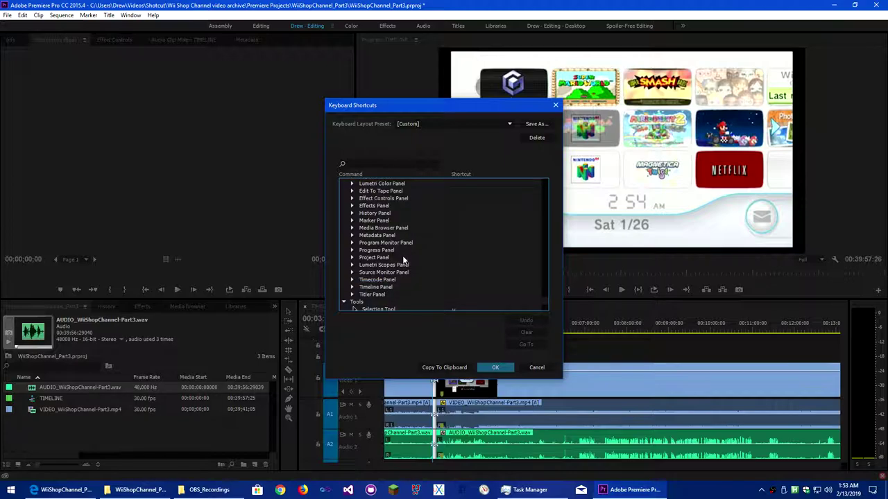
- Expand Timeline Panel commands, browse the Timeline Panel Menu group, then collapse it
{"action": "left_click", "coordinate": [353, 287]}
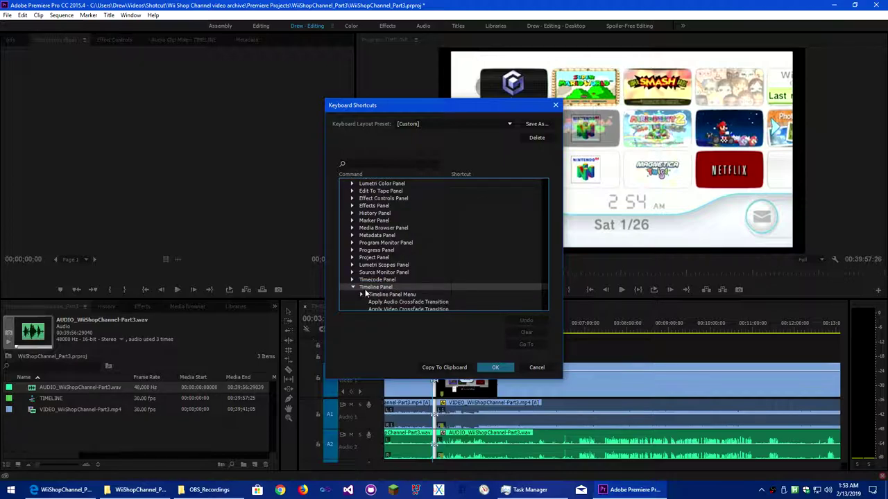
{"action": "scroll", "coordinate": [410, 285], "scroll_direction": "down", "scroll_amount": 2}
{"action": "scroll", "coordinate": [421, 277], "scroll_direction": "down", "scroll_amount": 2}
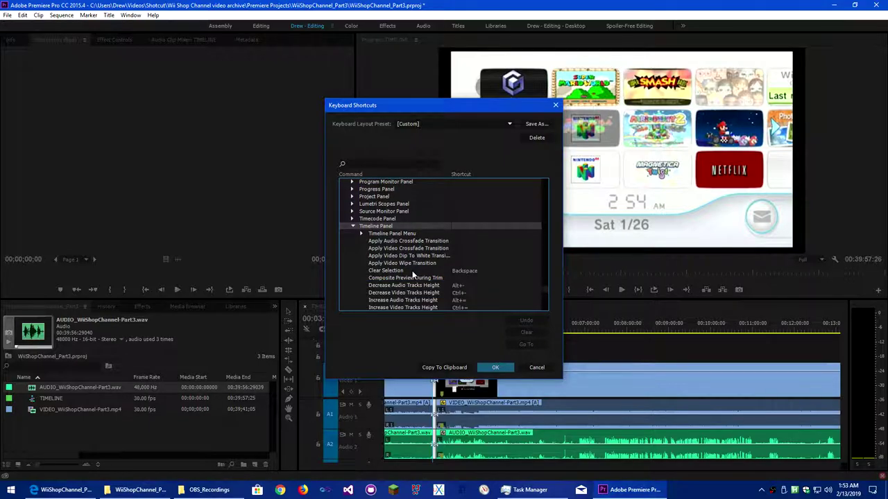
{"action": "left_click", "coordinate": [361, 233]}
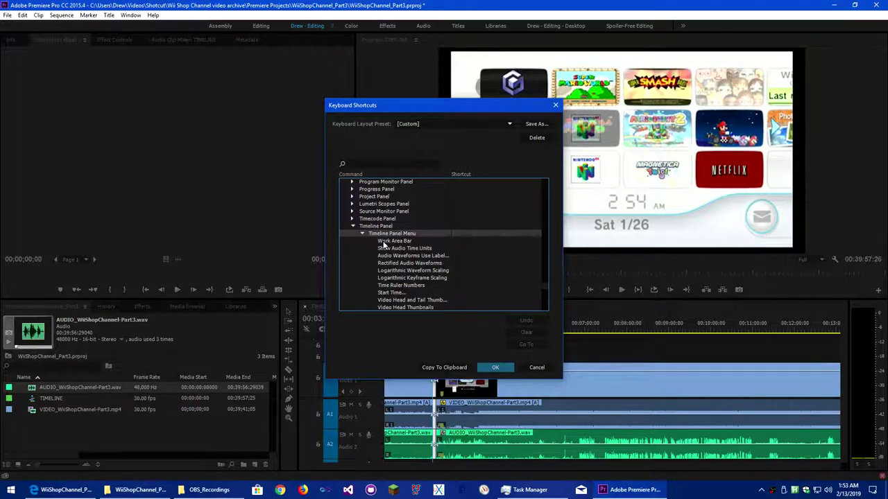
{"action": "scroll", "coordinate": [368, 236], "scroll_direction": "down", "scroll_amount": 2}
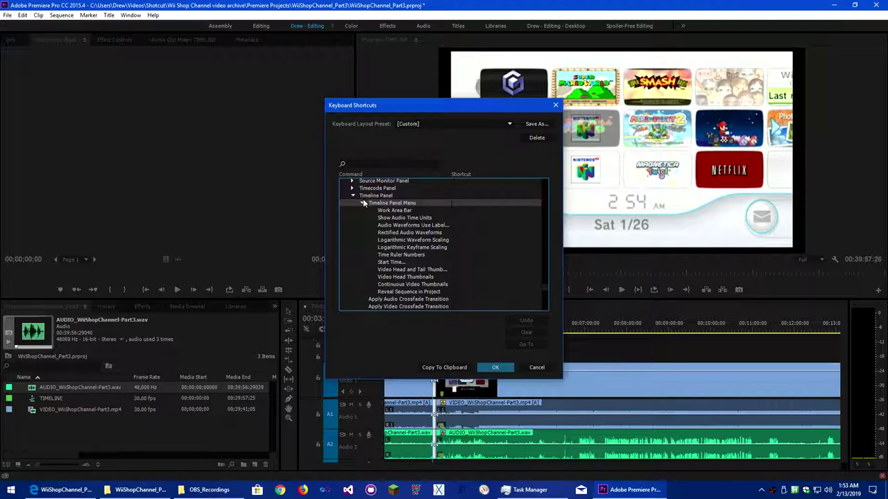
{"action": "left_click", "coordinate": [360, 203]}
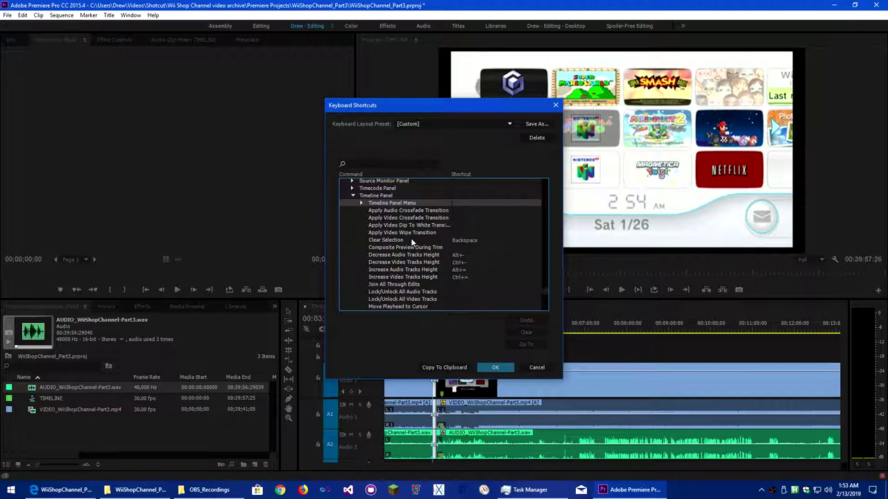
- Scroll the Timeline Panel commands down to the Slip Clip entries
{"action": "scroll", "coordinate": [410, 238], "scroll_direction": "down", "scroll_amount": 3}
{"action": "scroll", "coordinate": [411, 238], "scroll_direction": "down", "scroll_amount": 3}
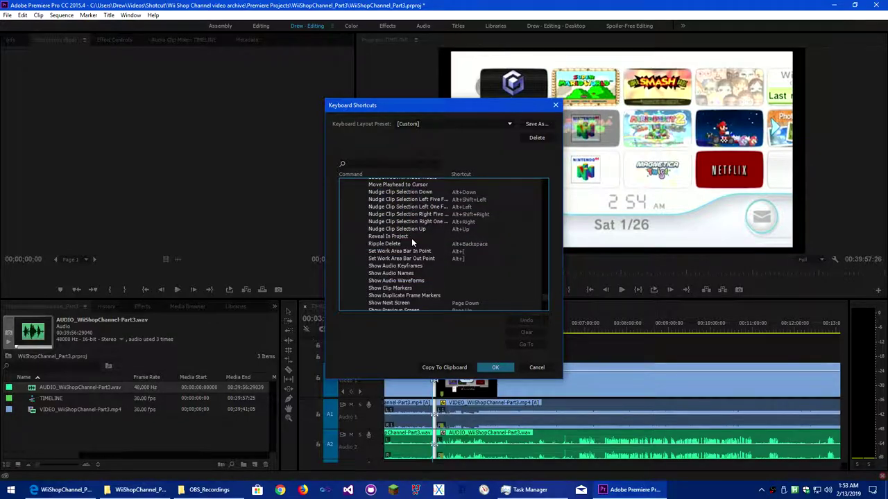
{"action": "scroll", "coordinate": [411, 237], "scroll_direction": "down", "scroll_amount": 2}
{"action": "scroll", "coordinate": [411, 238], "scroll_direction": "down", "scroll_amount": 1}
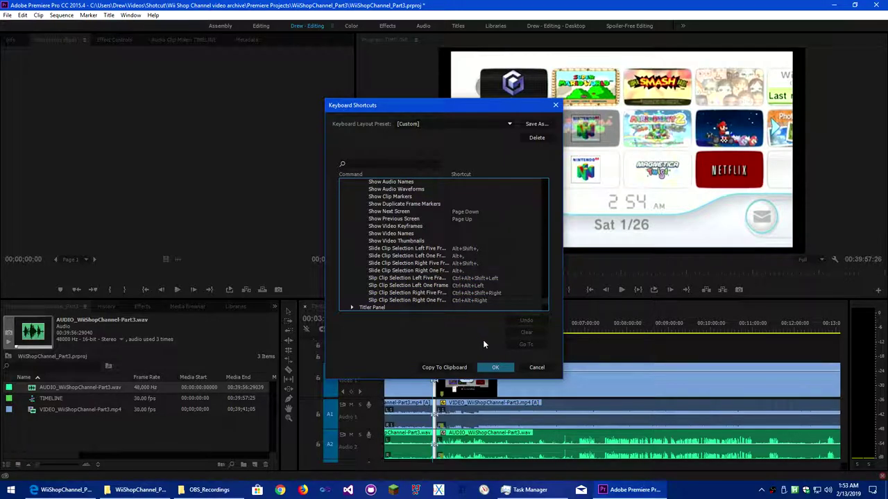
{"action": "left_click", "coordinate": [533, 367]}
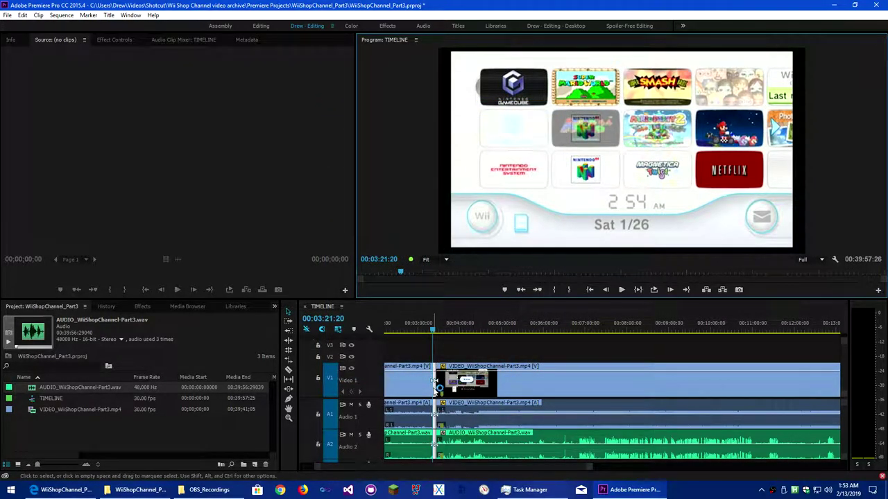
{"action": "left_click_drag", "start_coordinate": [437, 384], "coordinate": [515, 389]}
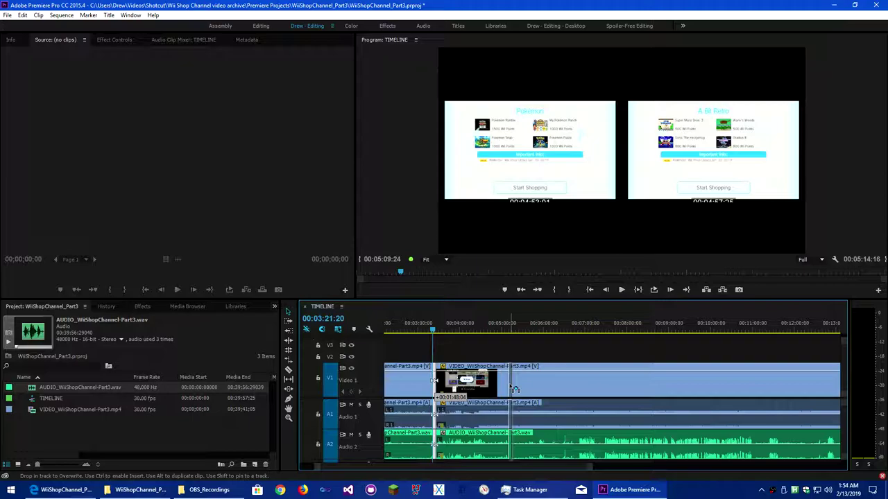
{"action": "left_click_drag", "start_coordinate": [515, 390], "coordinate": [545, 391]}
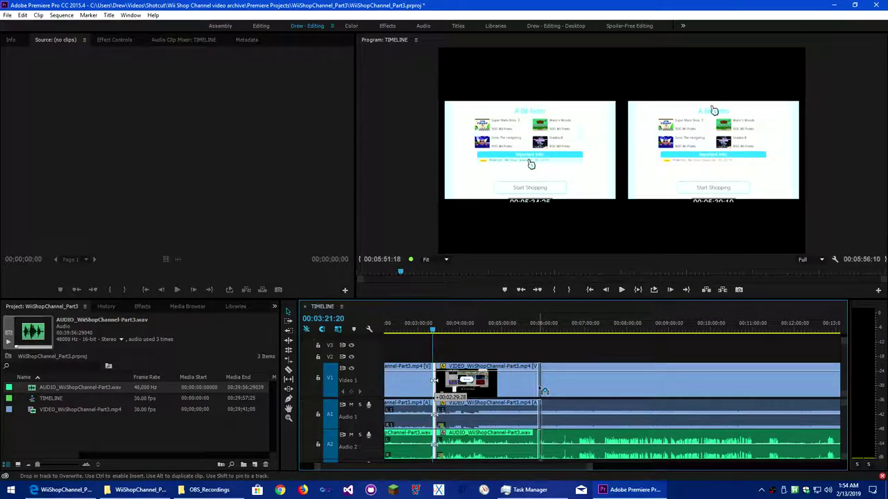
{"action": "mouse_move", "coordinate": [545, 392]}
{"action": "left_mouse_down"}
{"action": "mouse_move", "coordinate": [590, 392]}
{"action": "mouse_move", "coordinate": [502, 368]}
{"action": "mouse_move", "coordinate": [495, 386]}
{"action": "left_mouse_up"}
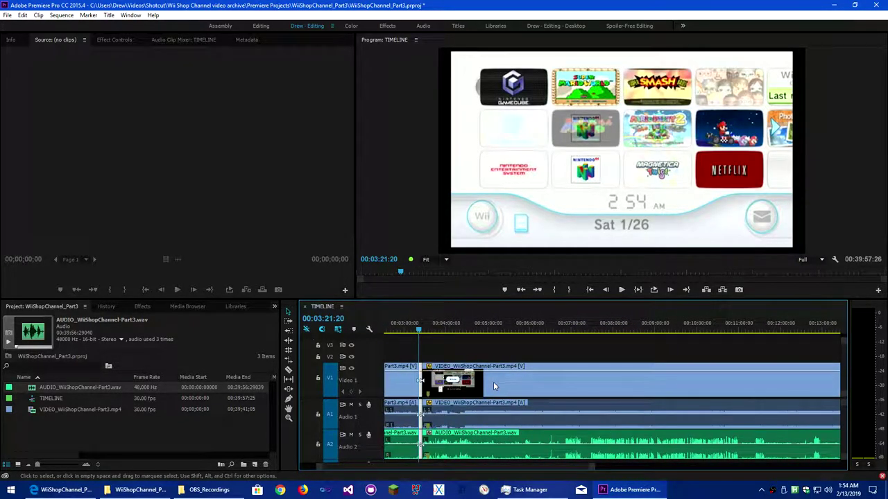
{"action": "key", "text": "End"}
{"action": "key", "text": "Home"}
{"action": "key", "text": "End"}
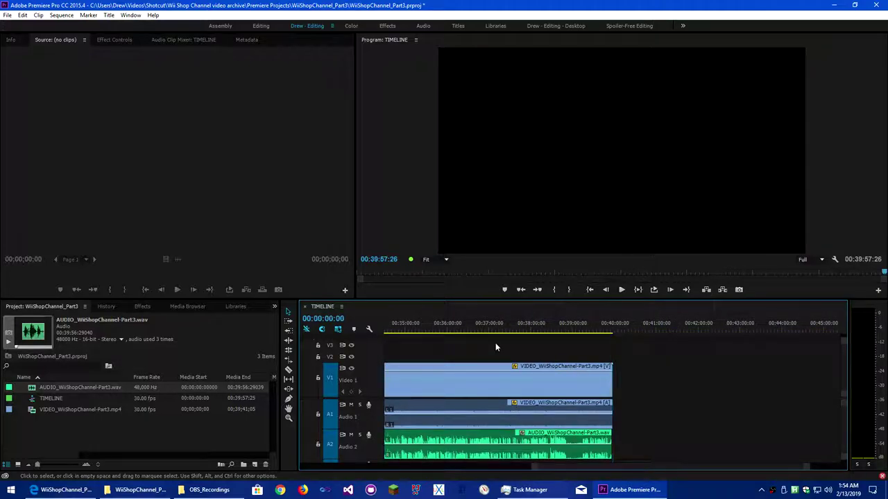
{"action": "key", "text": "Home"}
{"action": "key", "text": "Down"}
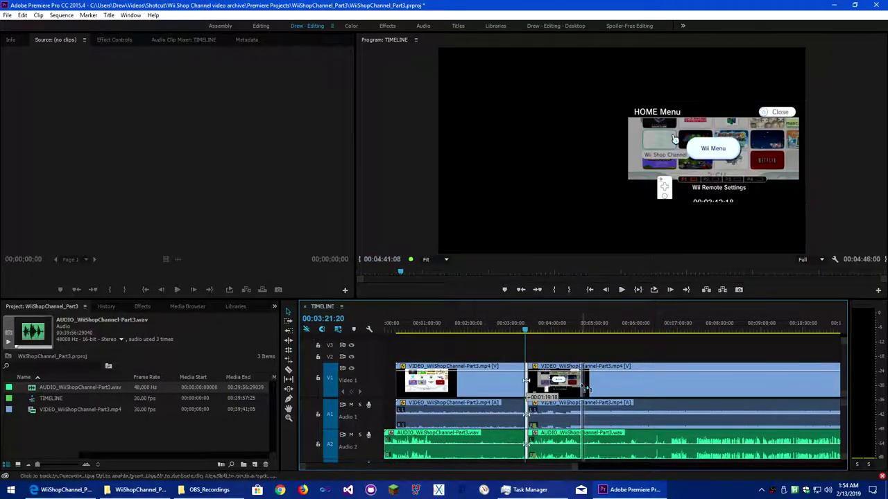
{"action": "mouse_move", "coordinate": [525, 378]}
{"action": "left_mouse_down"}
{"action": "mouse_move", "coordinate": [587, 388]}
{"action": "mouse_move", "coordinate": [531, 397]}
{"action": "left_mouse_up"}
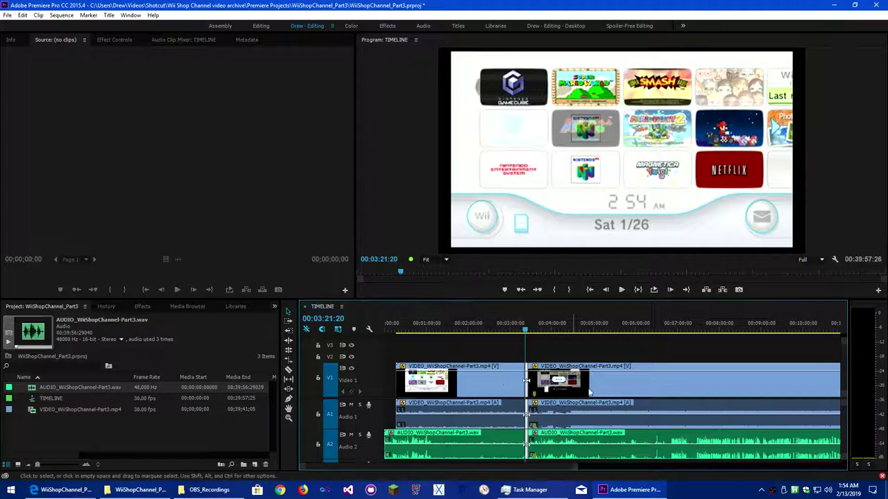
- Bring the still-recording OBS window to the front from the taskbar
{"action": "left_click", "coordinate": [775, 497]}
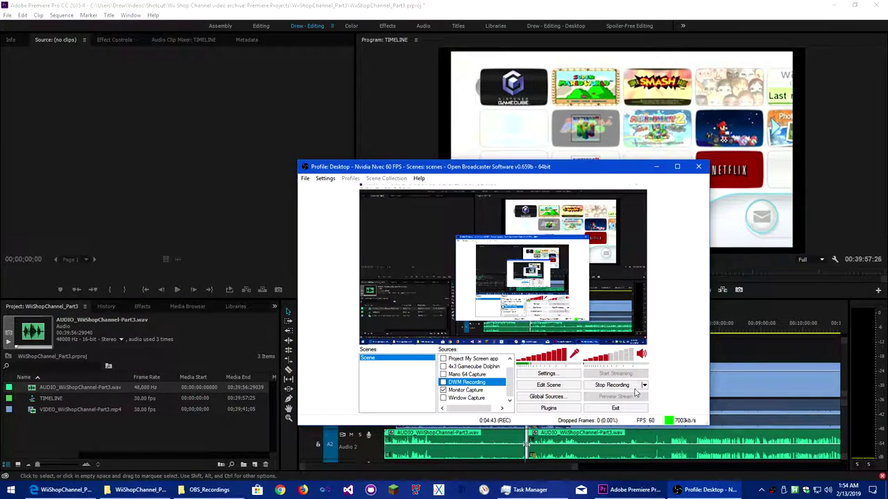